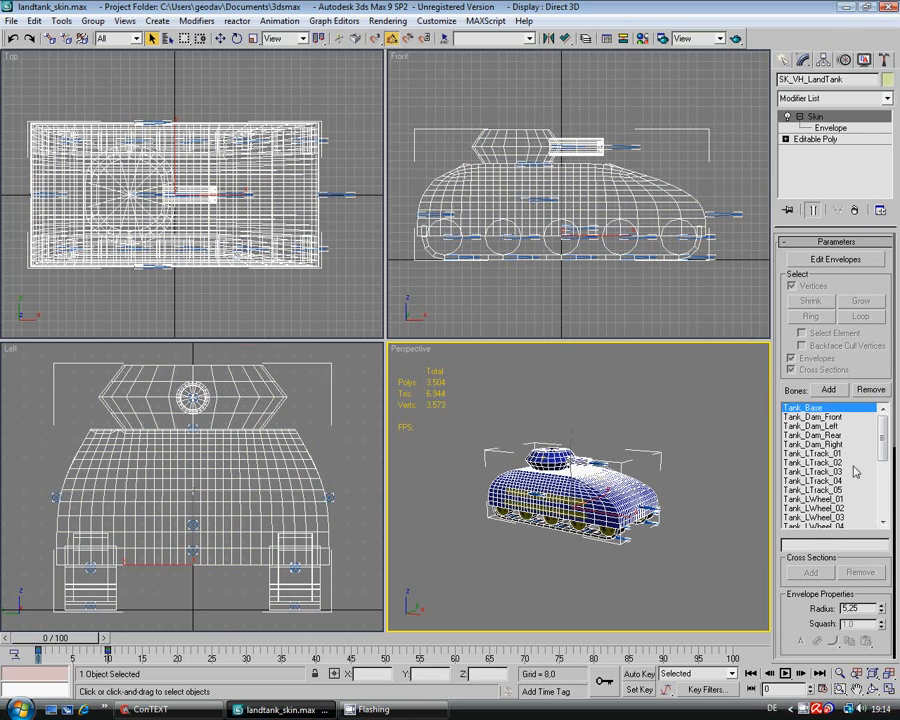
Step: Open the list of scene objects and examine the tank's bone hierarchy from Tank_Base down to the weapon bones
scroll(600, 567, up, 5)
scroll(600, 567, down, 3)
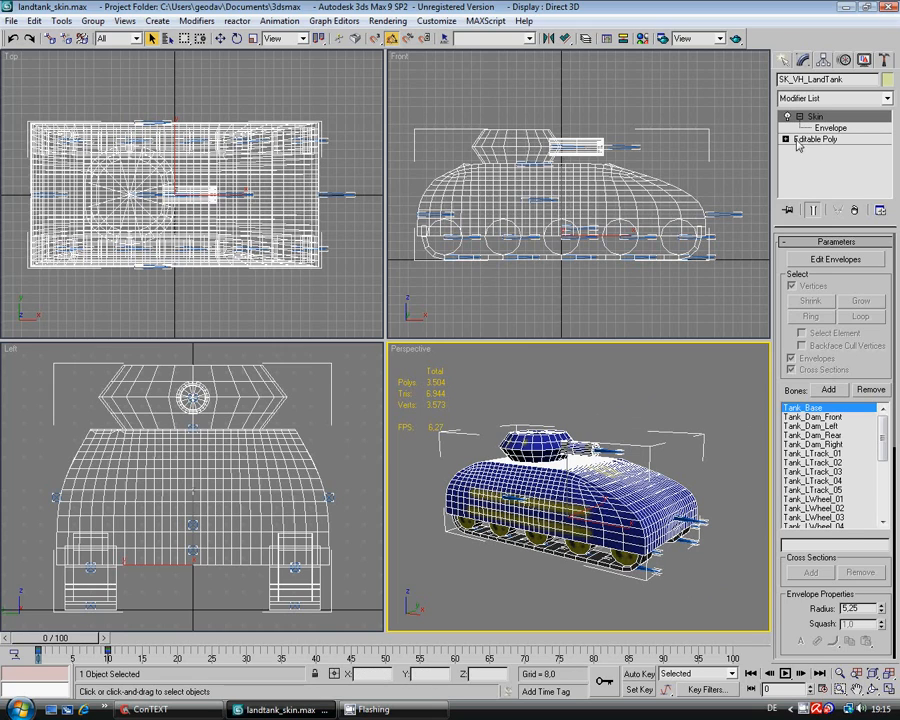
mouse_move(883, 430)
mouse_down()
mouse_move(884, 505)
mouse_move(883, 412)
mouse_up()
click(169, 42)
drag(435, 181, 214, 103)
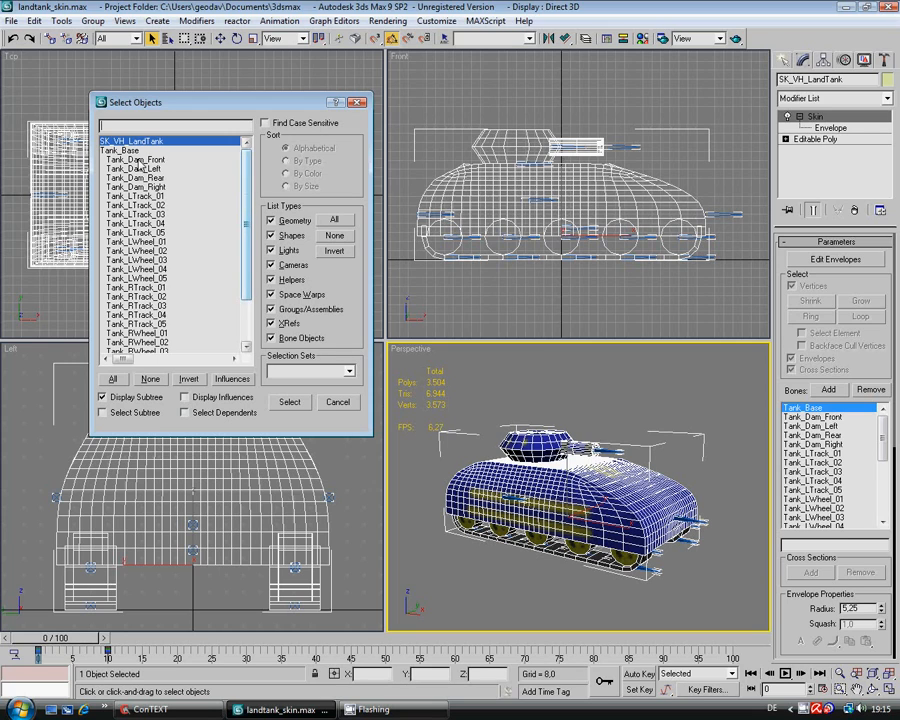
mouse_move(247, 216)
mouse_down()
mouse_move(247, 251)
mouse_move(253, 190)
mouse_move(258, 198)
mouse_up()
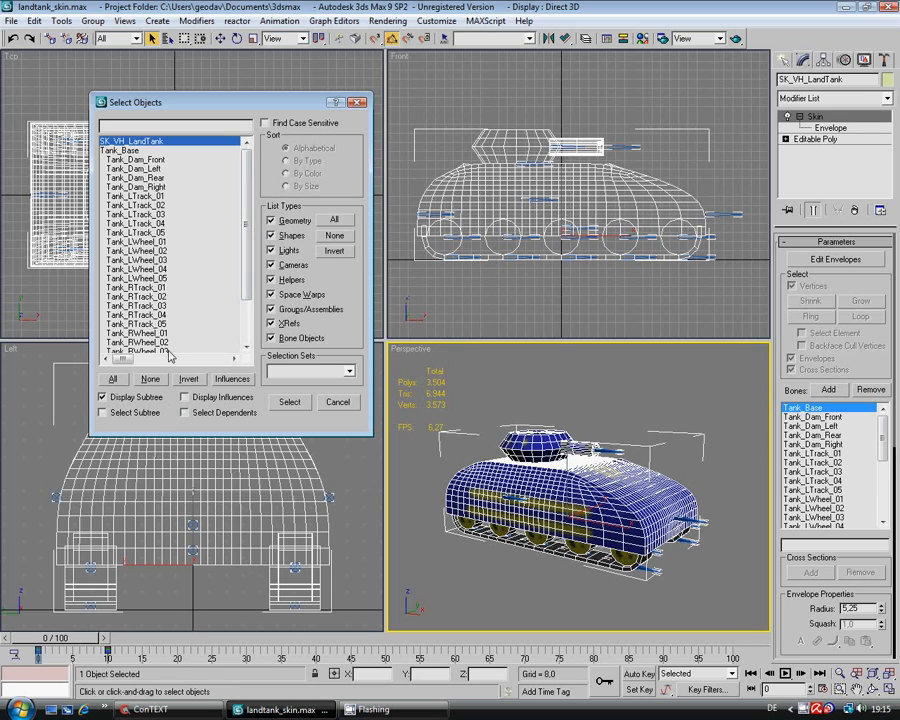
mouse_move(248, 176)
mouse_down()
mouse_move(247, 238)
mouse_move(247, 166)
mouse_up()
mouse_move(245, 181)
mouse_down()
mouse_move(249, 236)
mouse_move(243, 176)
mouse_up()
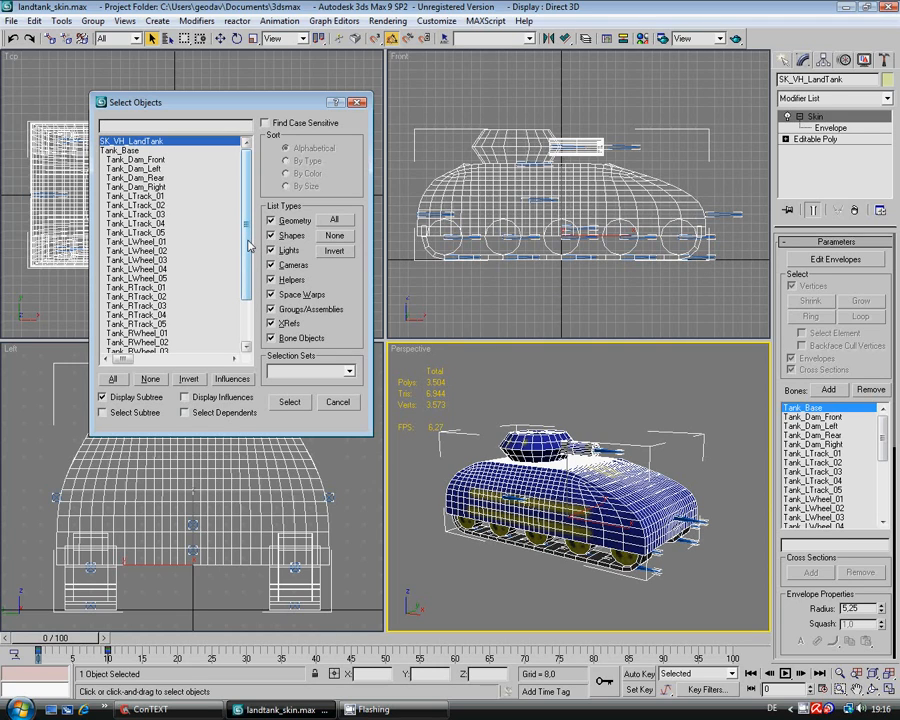
drag(251, 247, 247, 295)
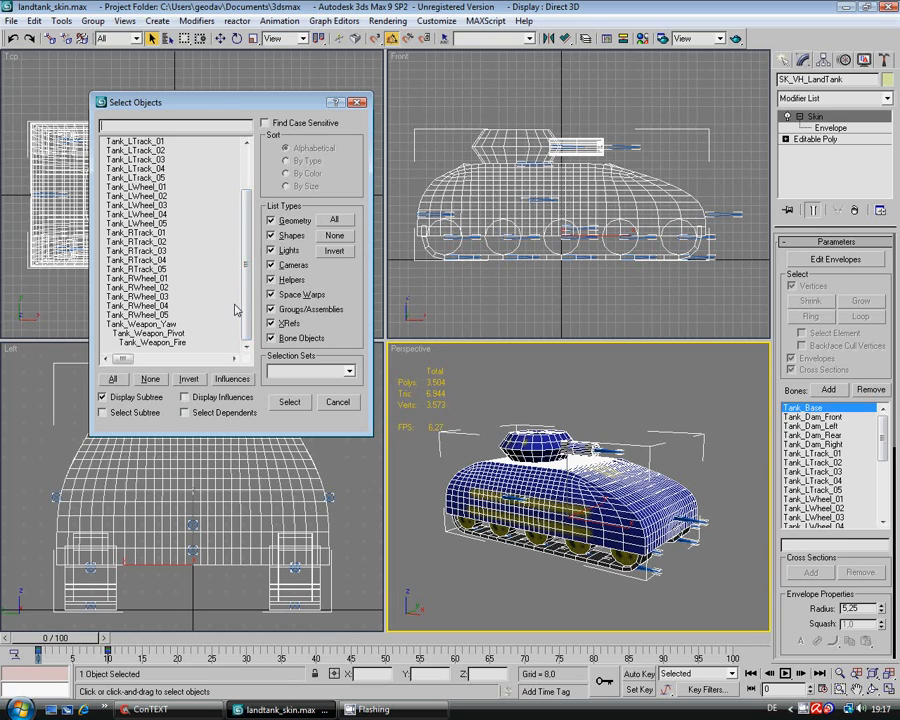
Step: Check the Tank_Weapon_Fire, Tank_Weapon_Pivot and Tank_Weapon_Yaw bones in the object list, and close it without changing the selection
click(153, 344)
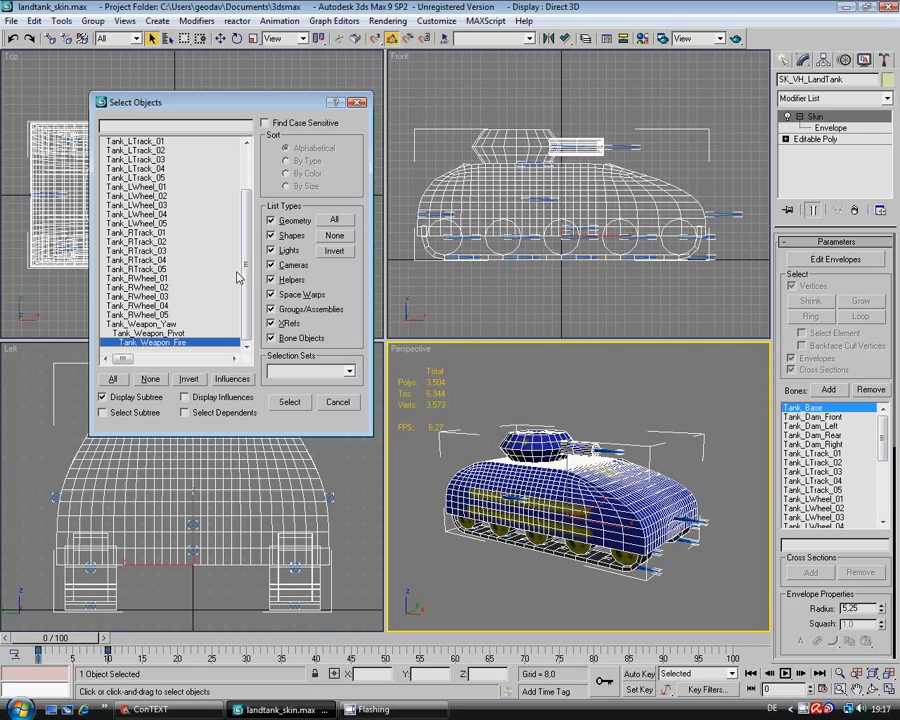
click(148, 333)
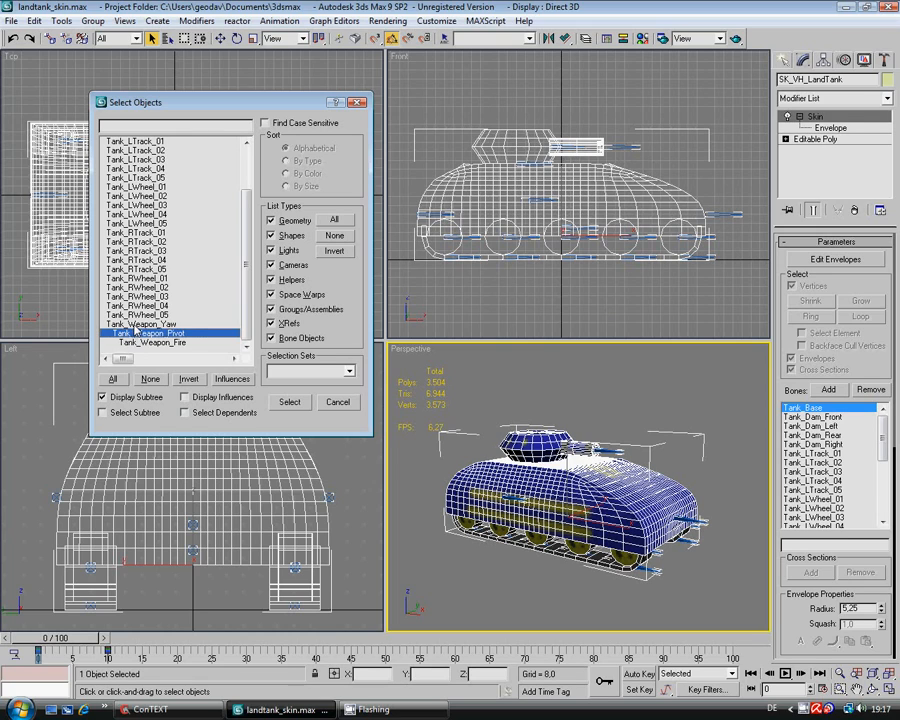
click(133, 325)
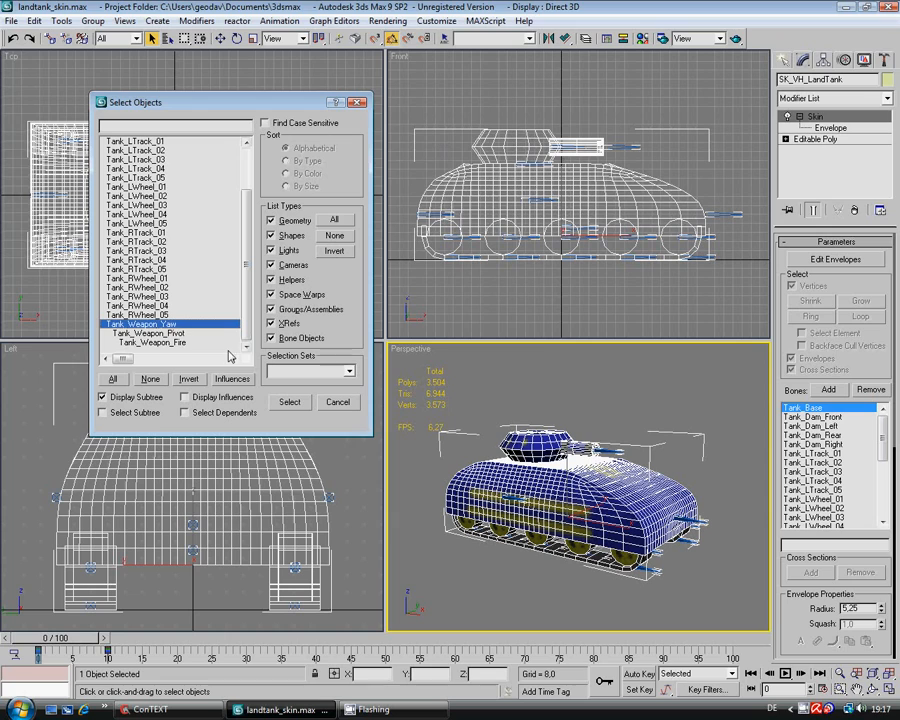
scroll(252, 313, up, 6)
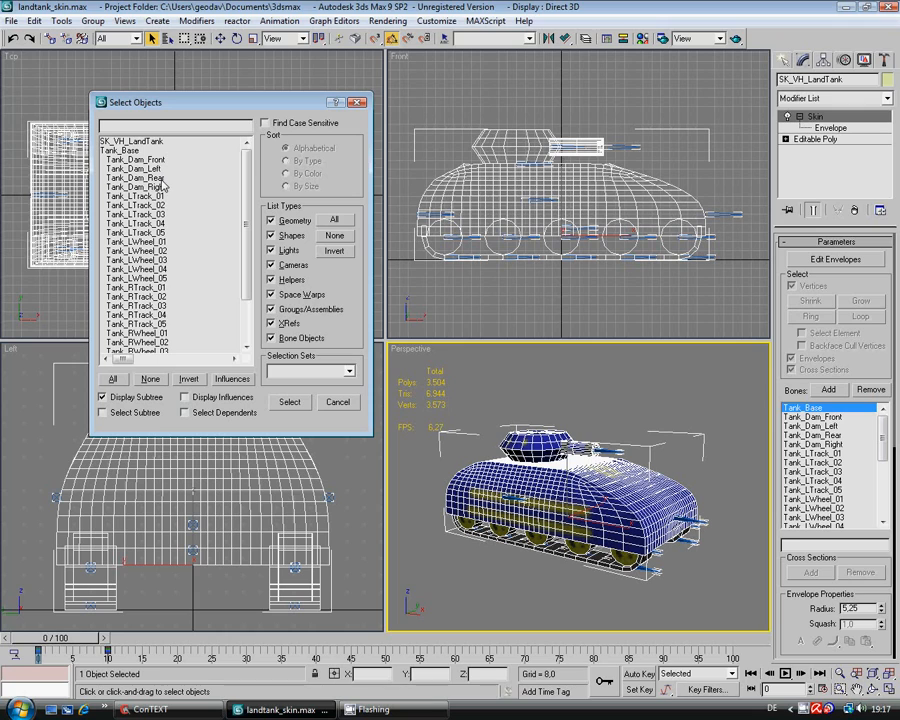
click(337, 402)
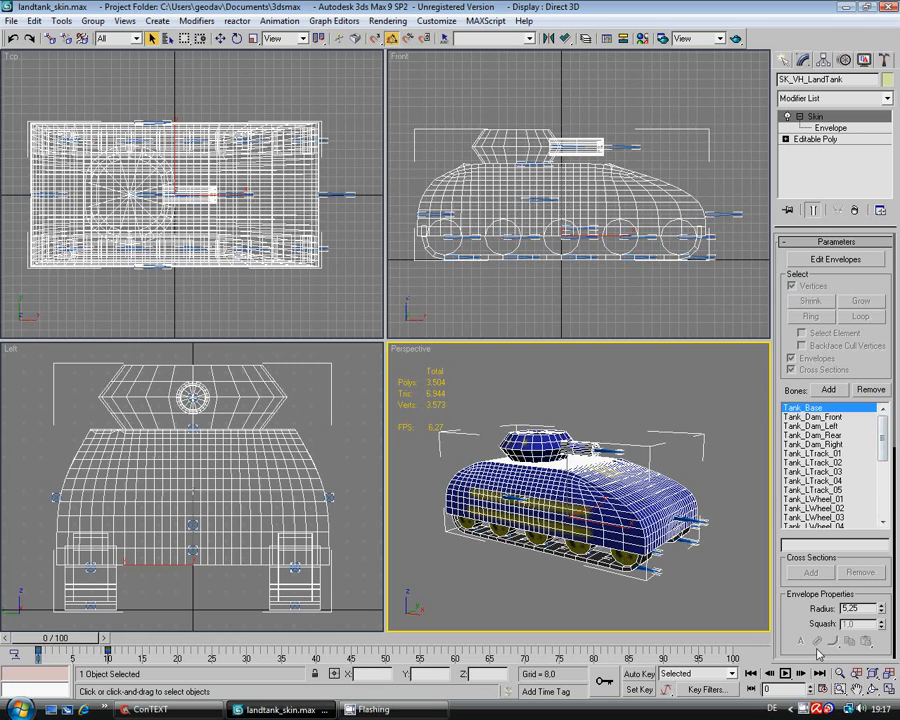
Step: Enter envelope editing in the Skin modifier with Tank_Dam_Front chosen to inspect the vertices weighted to it
click(869, 689)
drag(600, 497, 601, 508)
scroll(601, 508, up, 3)
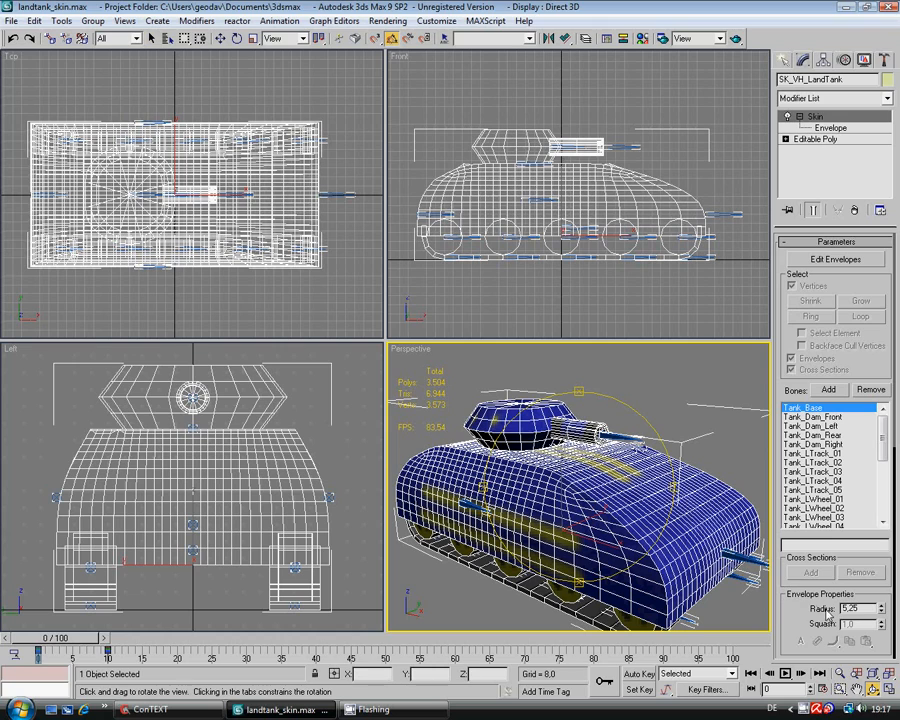
click(821, 417)
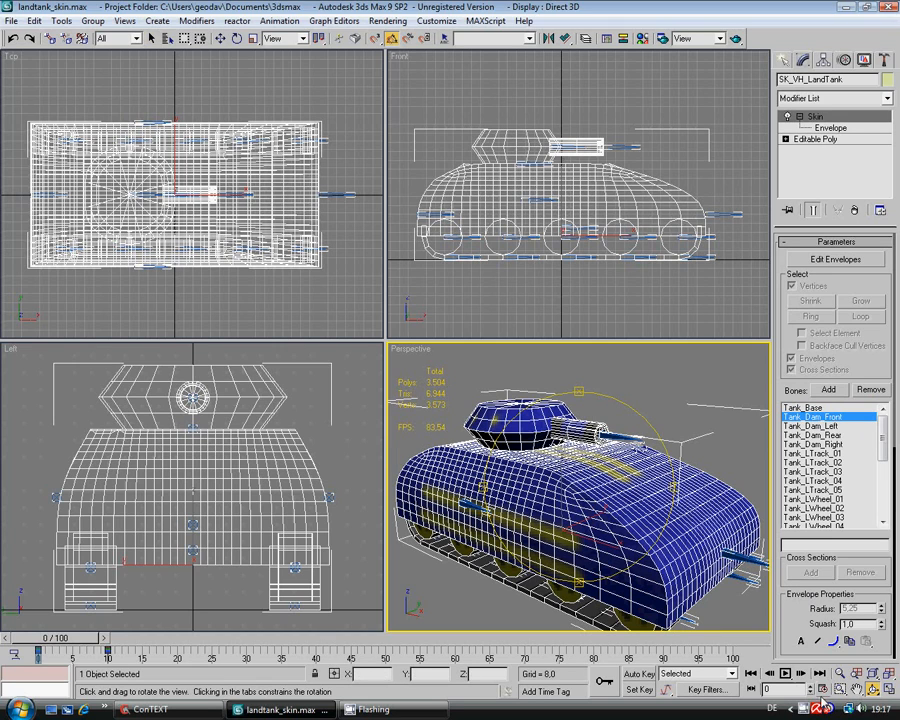
click(829, 261)
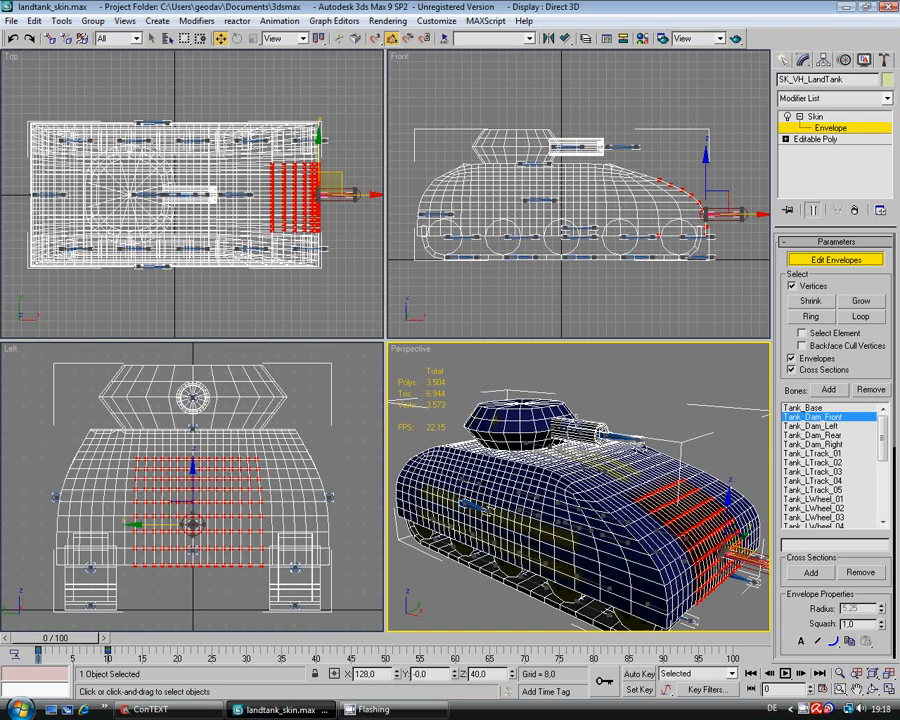
Step: Inspect the vertices weighted to the Tank_Dam_Left, Tank_Dam_Rear and Tank_Dam_Right bones from several angles
click(812, 427)
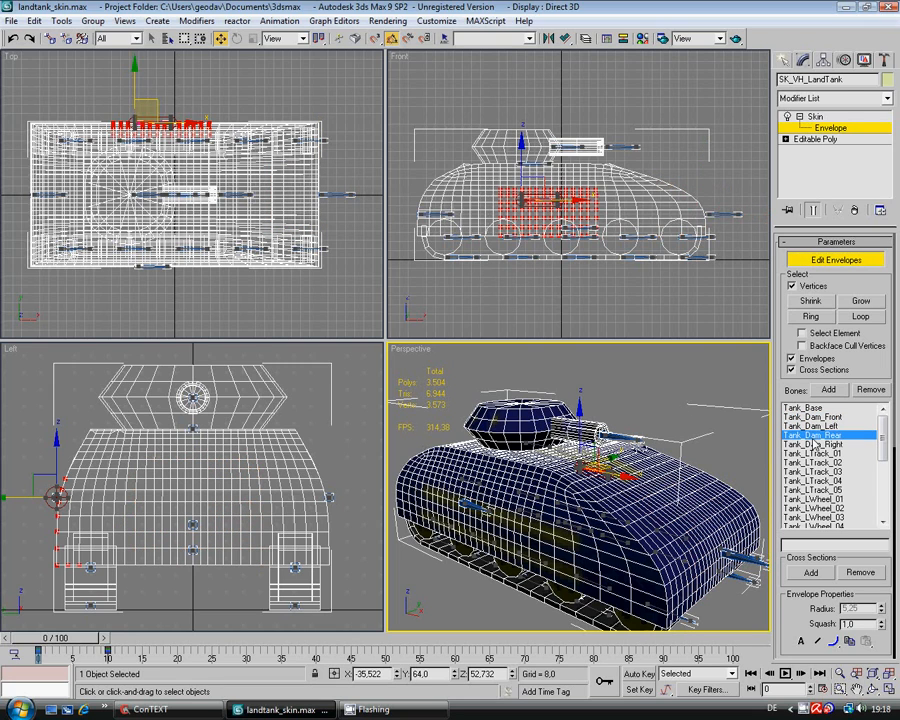
click(814, 437)
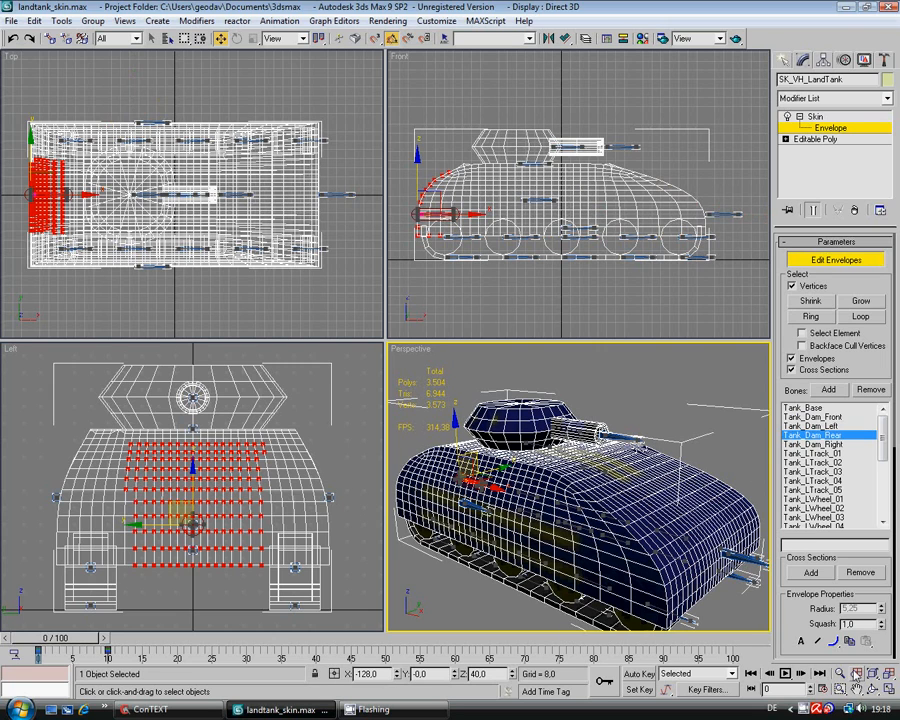
key(ctrl+r)
drag(603, 562, 693, 509)
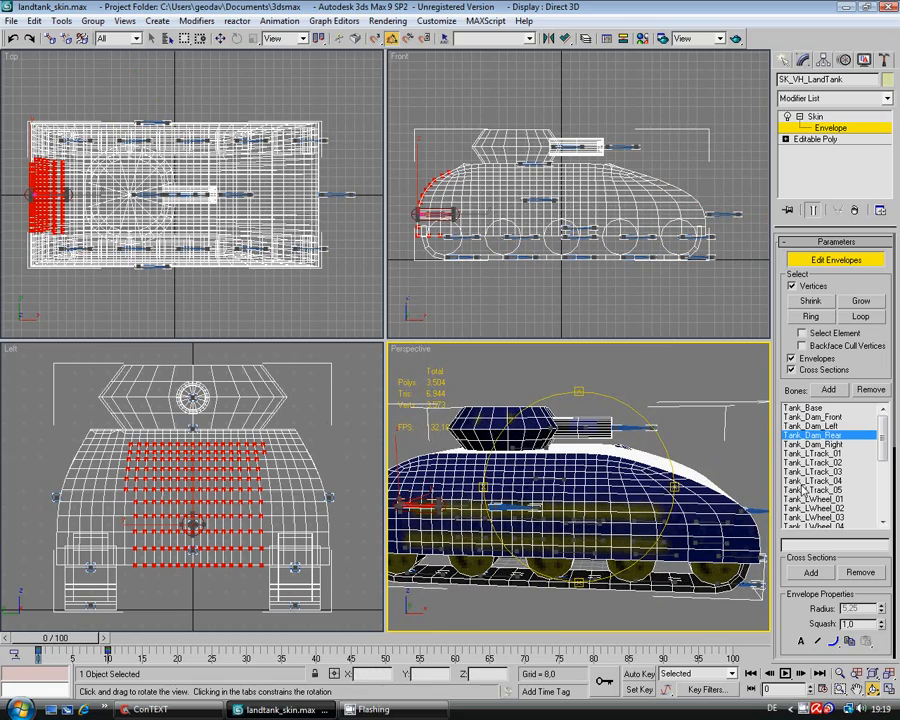
click(818, 445)
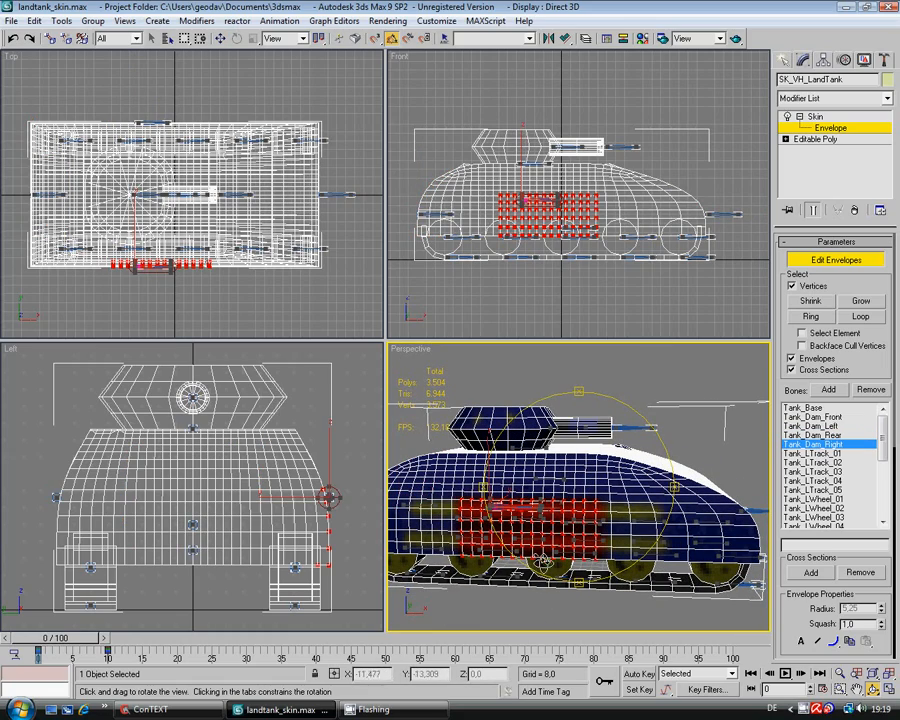
drag(617, 531, 546, 525)
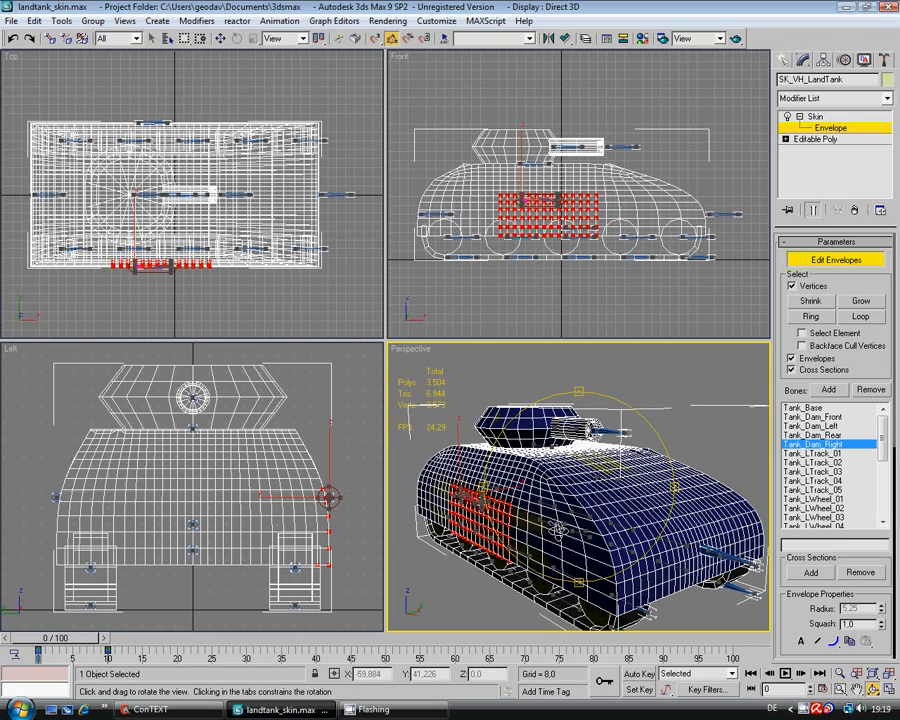
scroll(555, 524, down, 3)
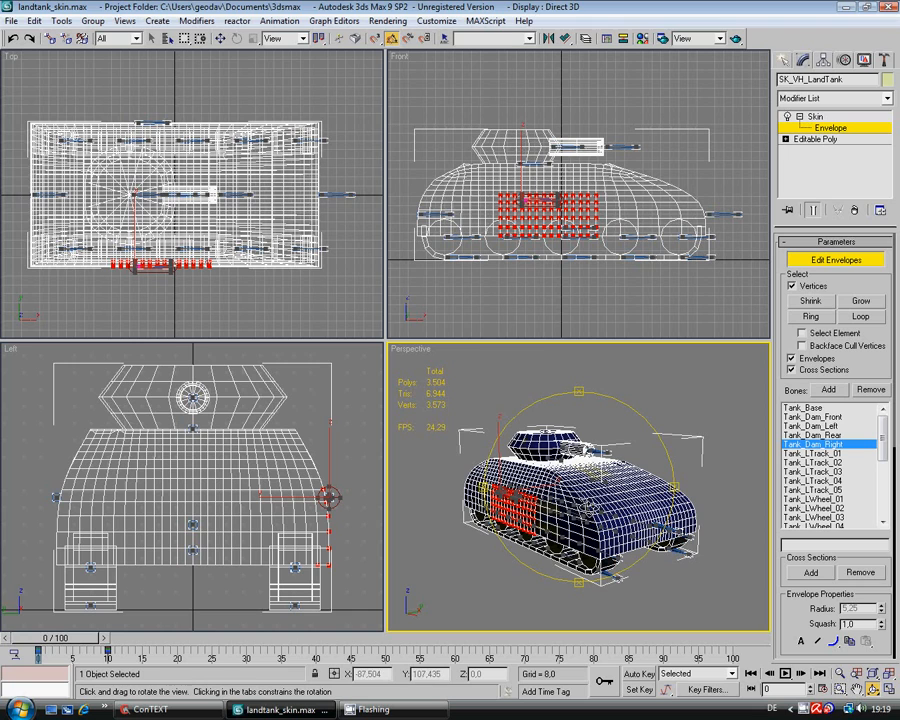
drag(584, 503, 458, 420)
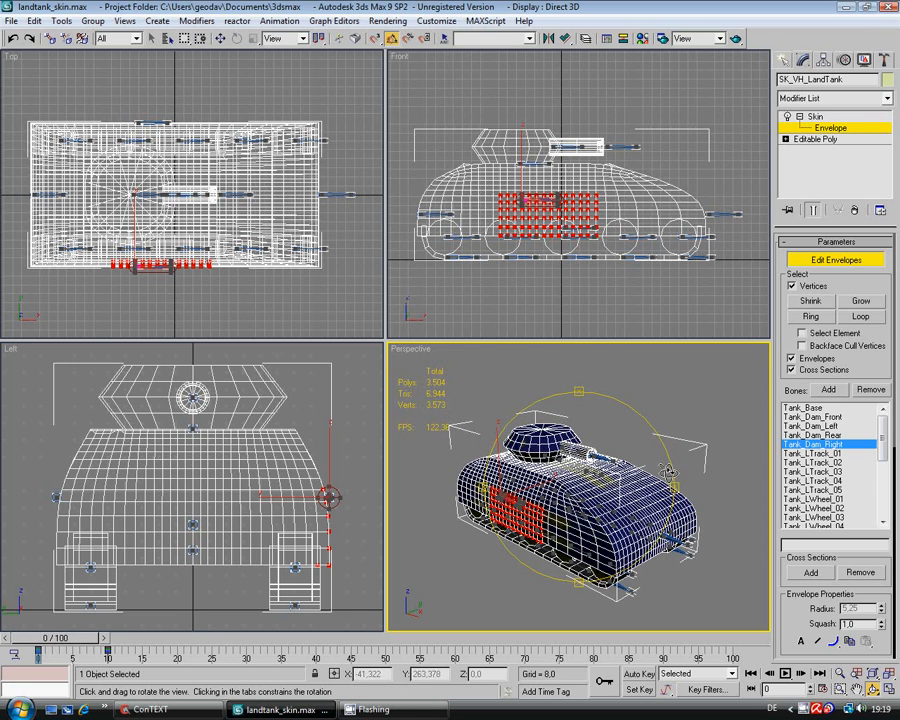
drag(574, 537, 595, 571)
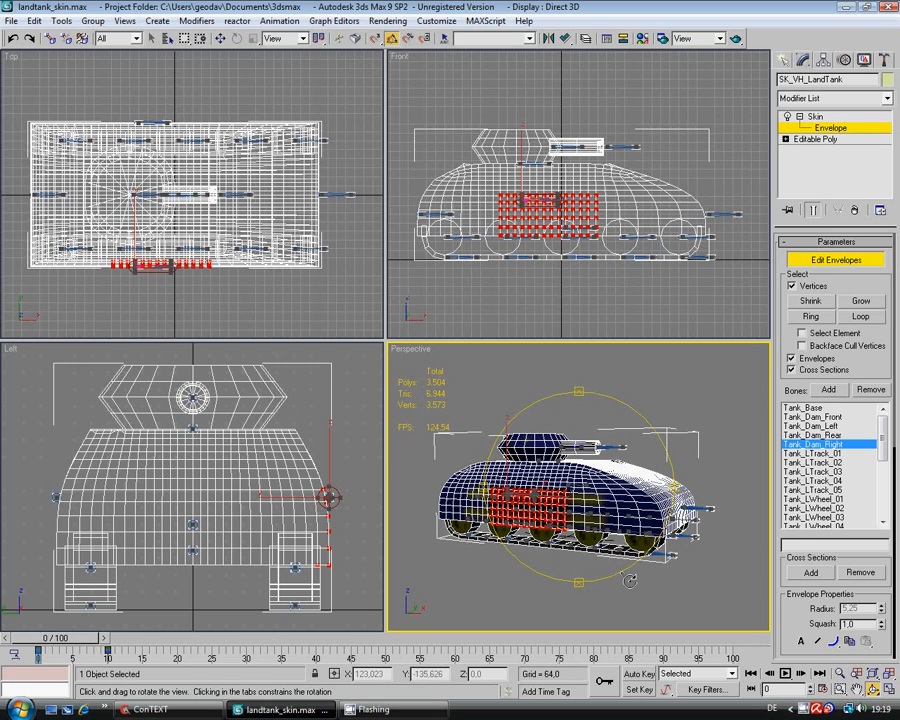
key(w)
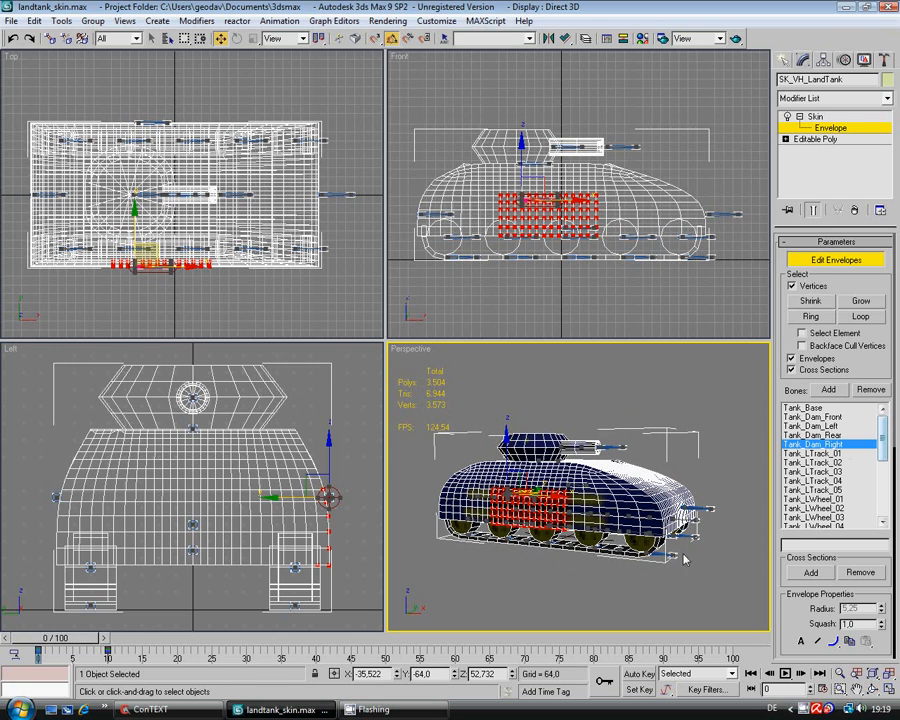
Step: Inspect the weighting of Tank_LTrack_01 and of Tank_RTrack_01 through Tank_RTrack_05, and leave envelope editing
click(830, 455)
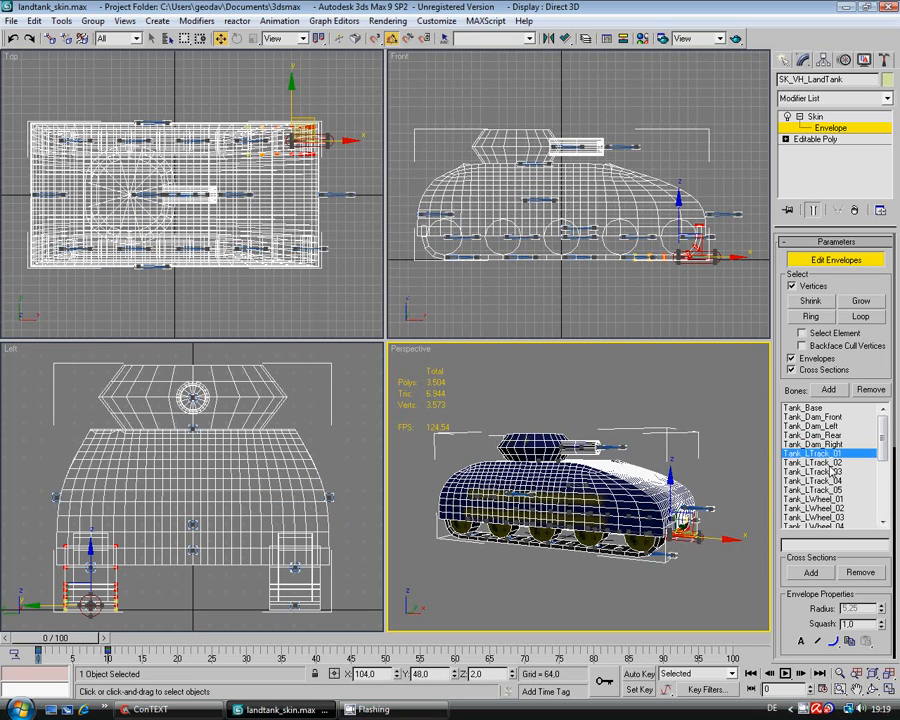
drag(884, 456, 888, 493)
click(821, 436)
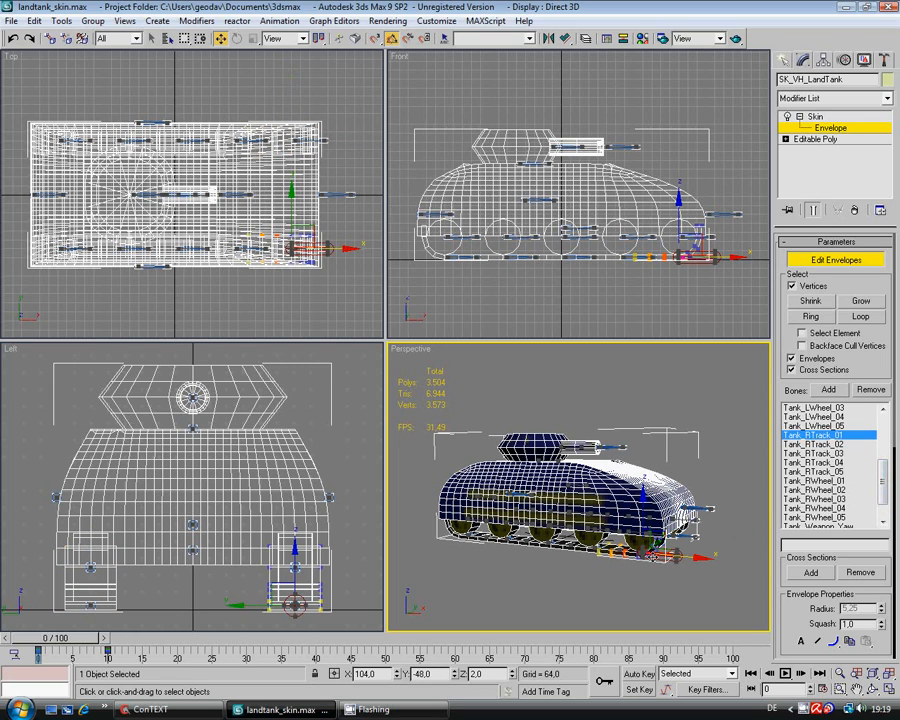
click(819, 446)
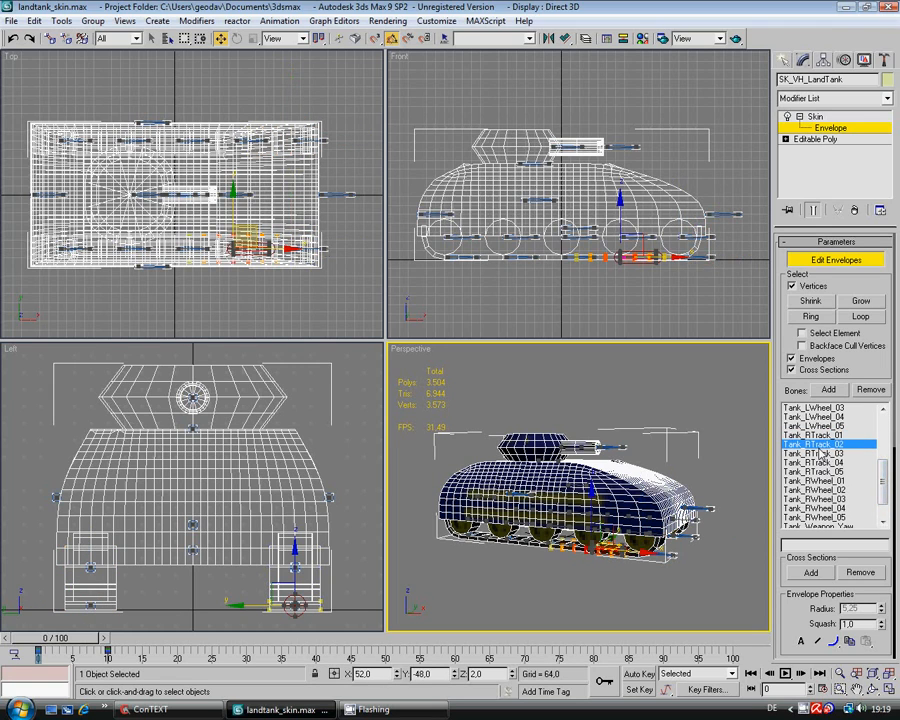
click(817, 462)
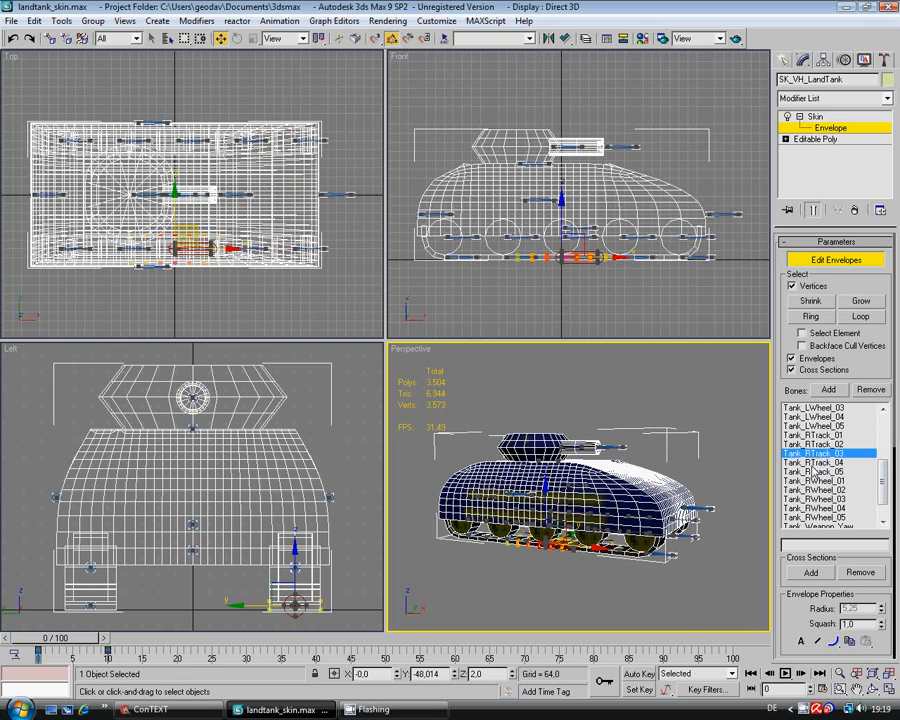
click(813, 471)
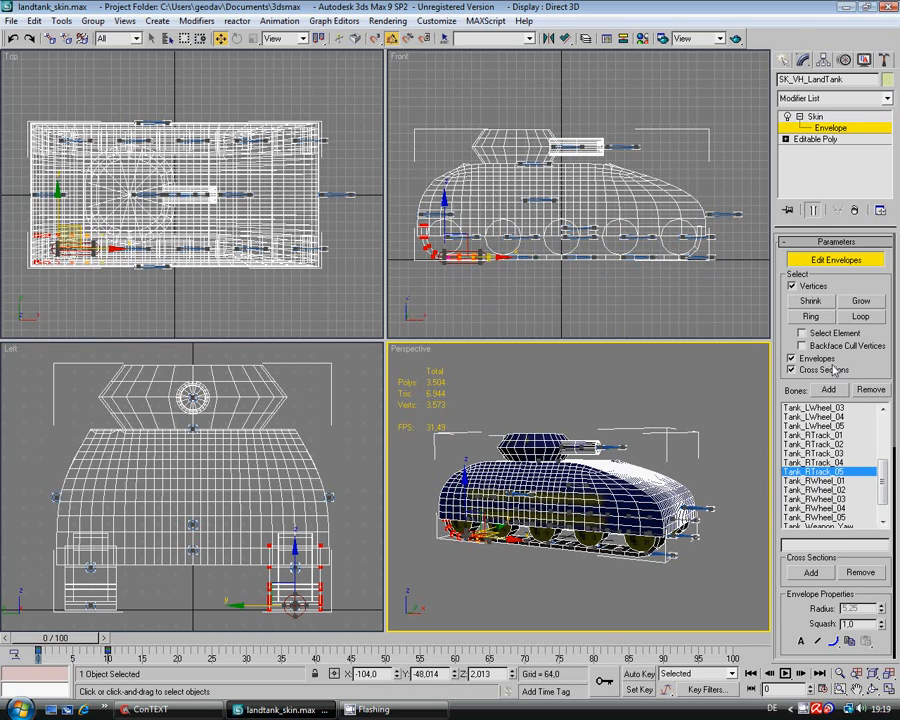
drag(883, 478, 884, 489)
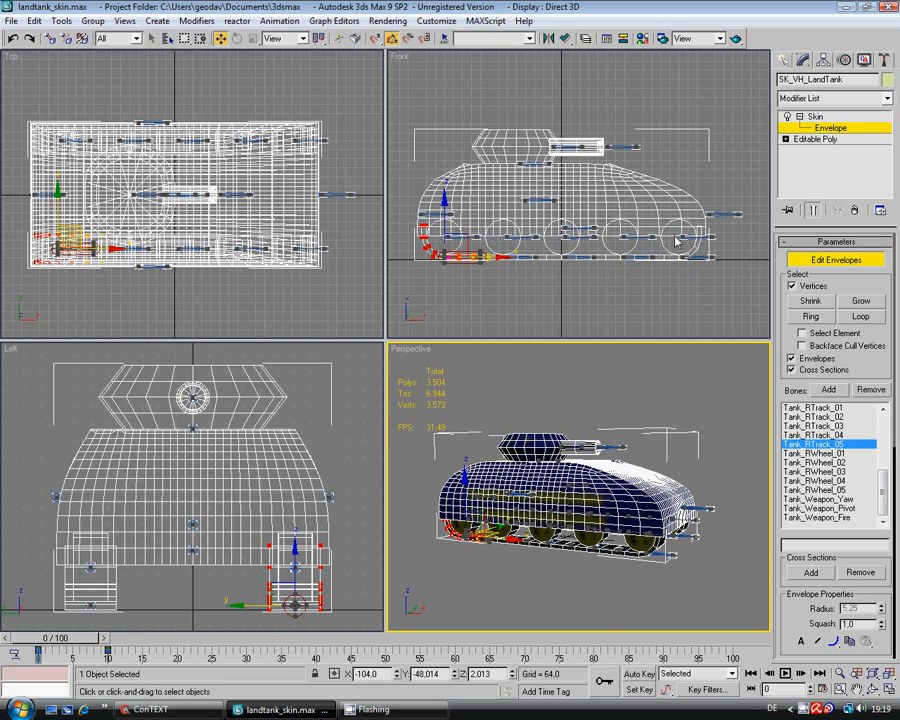
click(832, 260)
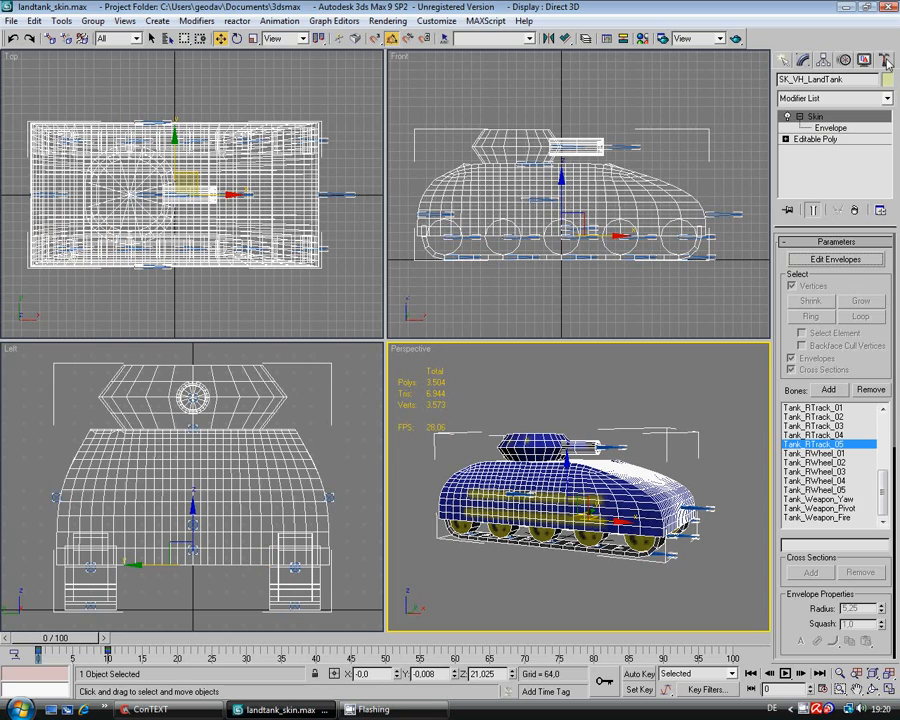
Step: Open the ActorX utility and set its mesh file name to the object's name, SK_VH_LandTank
click(881, 60)
click(820, 283)
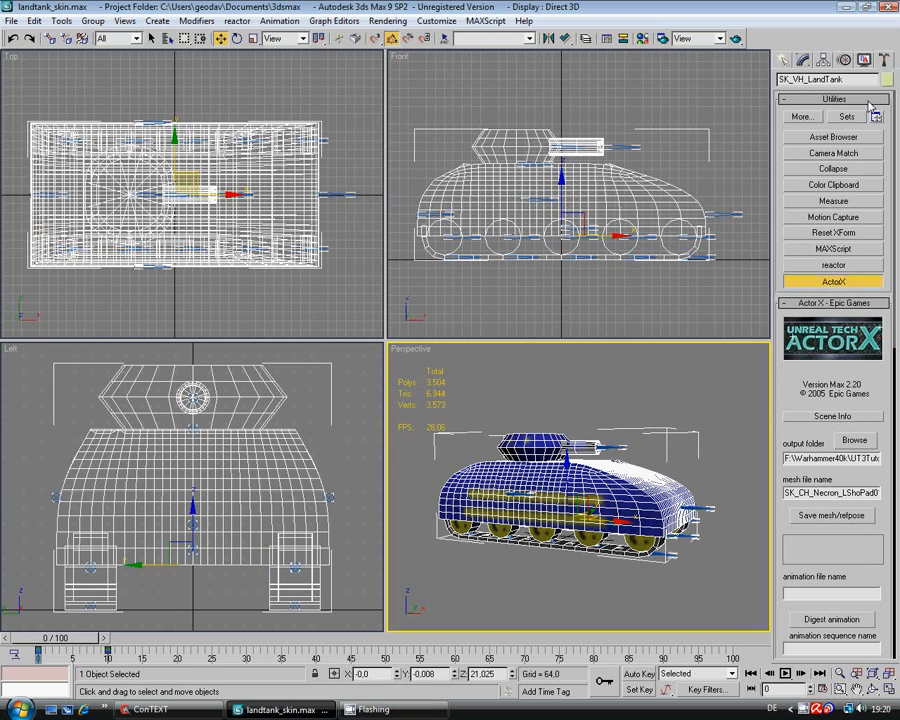
click(781, 86)
key(ctrl+c)
right_click(781, 86)
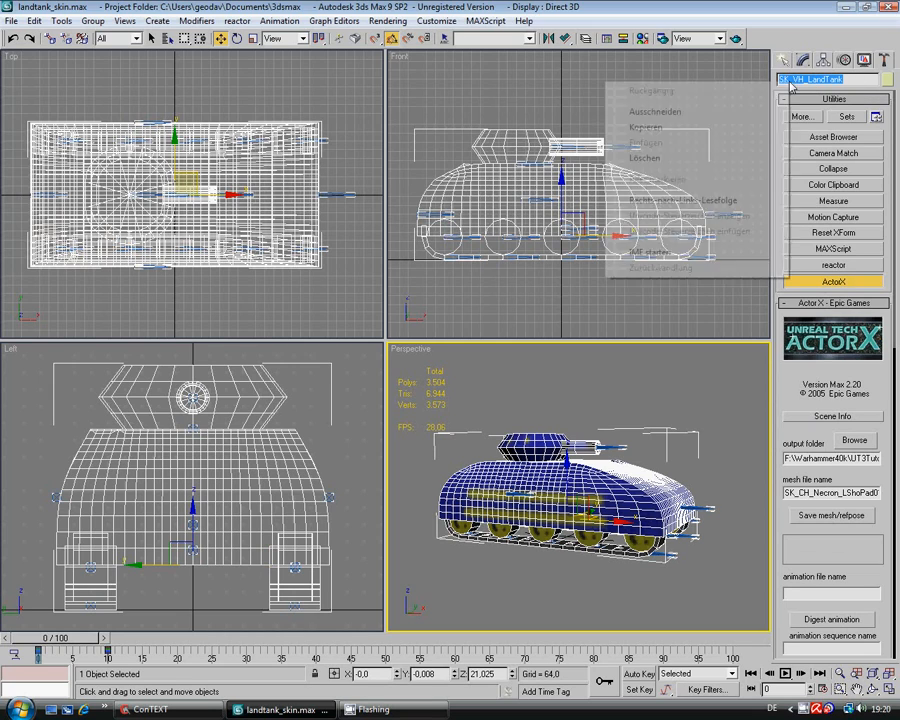
click(759, 129)
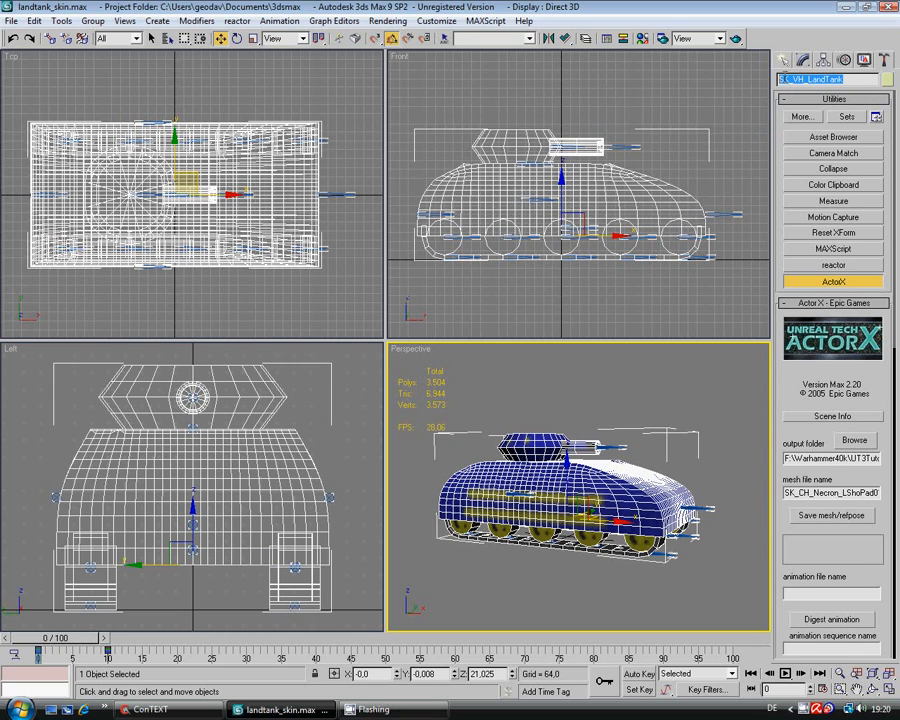
click(836, 492)
right_click(836, 492)
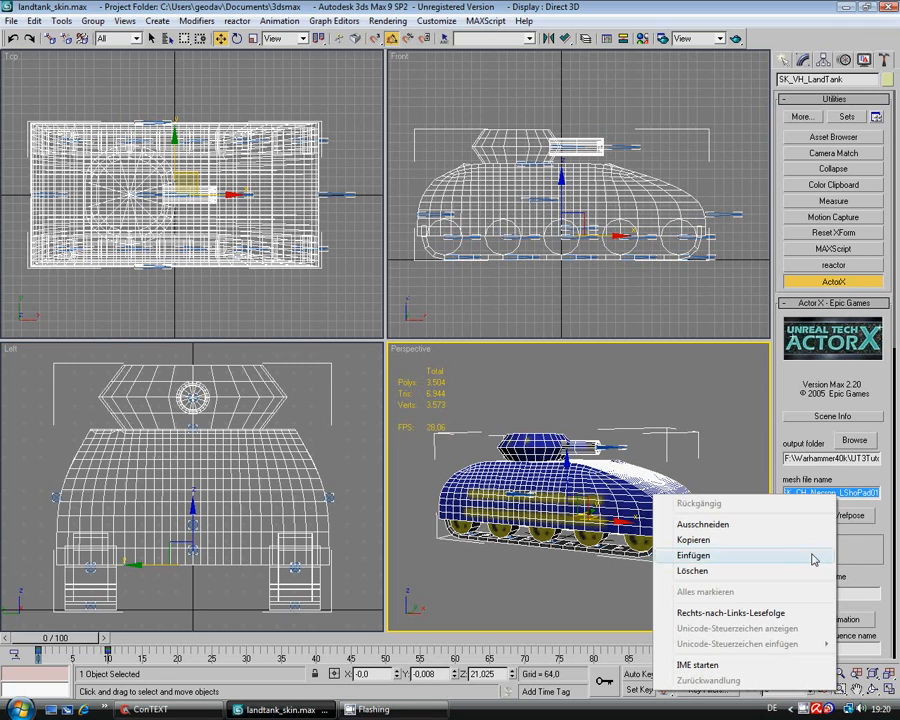
click(818, 554)
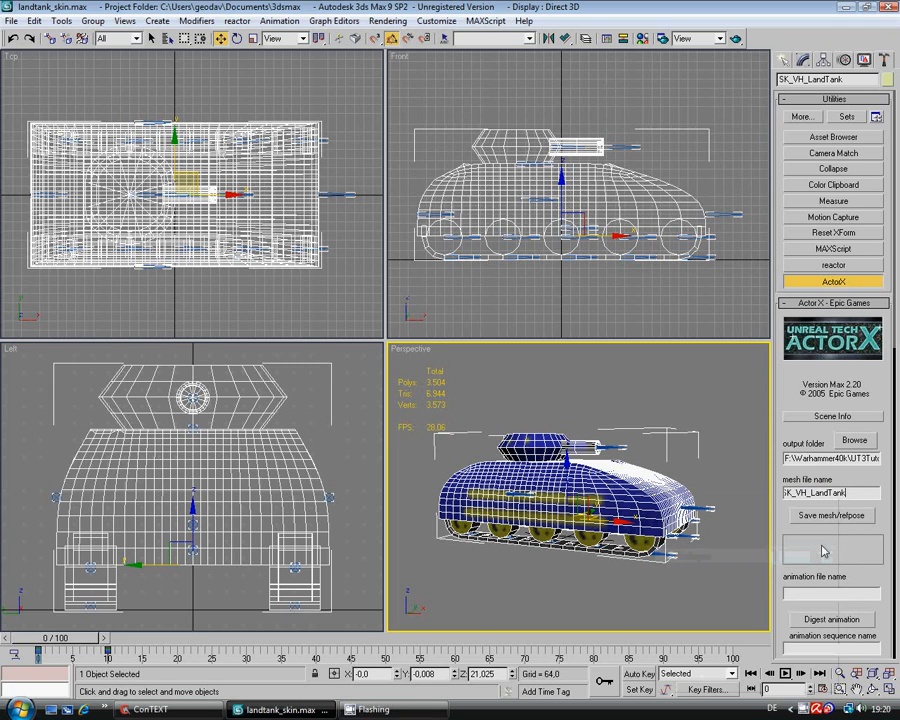
double_click(846, 495)
click(851, 494)
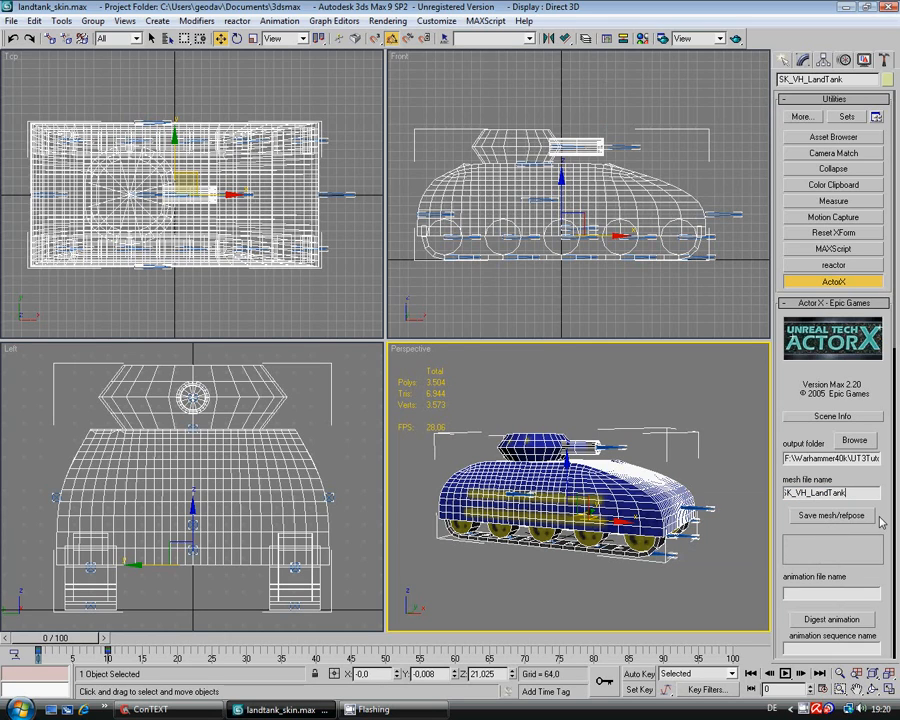
Step: Review the ActorX mesh file name, animation fields and the setup options for skin export, bones and log files
key(Left)
key(Left)
key(Left)
key(Left)
key(Left)
key(Left)
key(Left)
key(Left)
key(Left)
key(Left)
key(Left)
key(Left)
key(Left)
drag(802, 559, 802, 248)
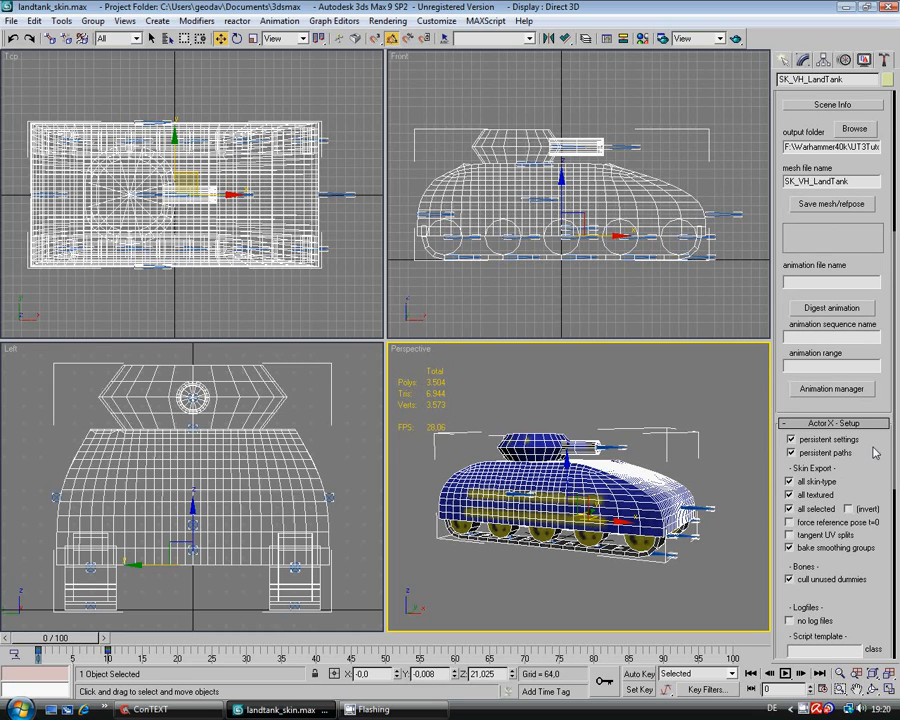
mouse_move(873, 452)
mouse_down()
mouse_move(870, 607)
mouse_move(875, 469)
mouse_up()
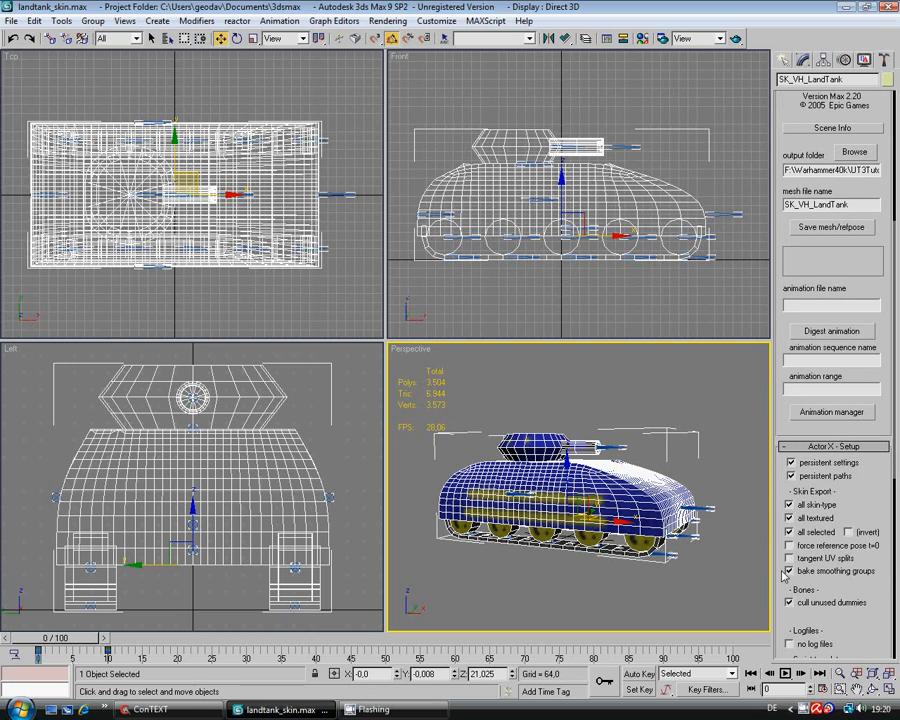
drag(885, 288, 884, 464)
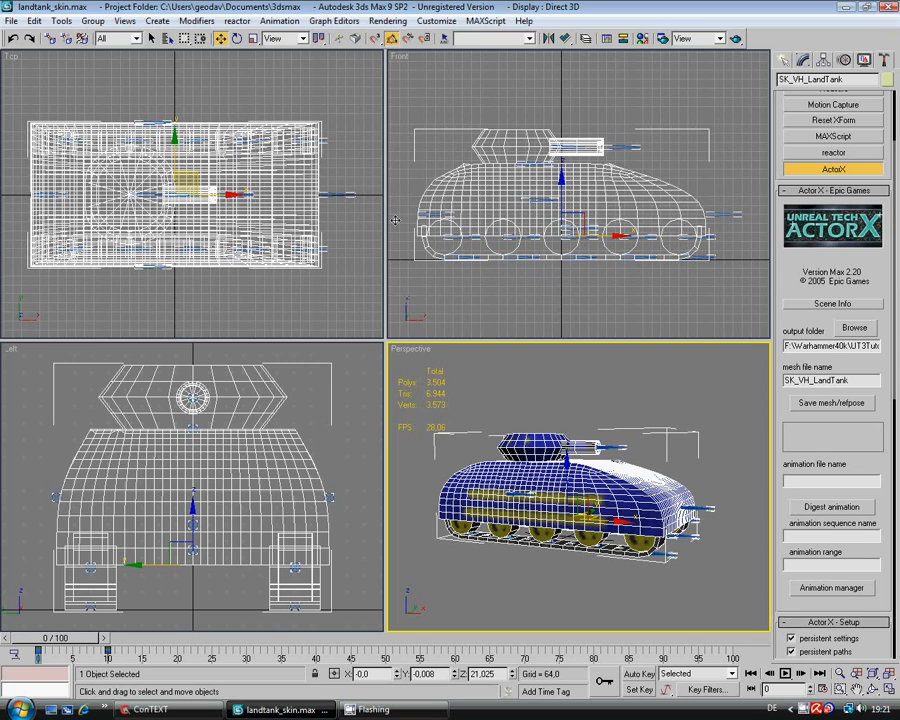
Step: Select the ten wheel bones Tank_LWheel_01 to Tank_LWheel_05 and Tank_RWheel_01 to Tank_RWheel_05 by name
click(168, 38)
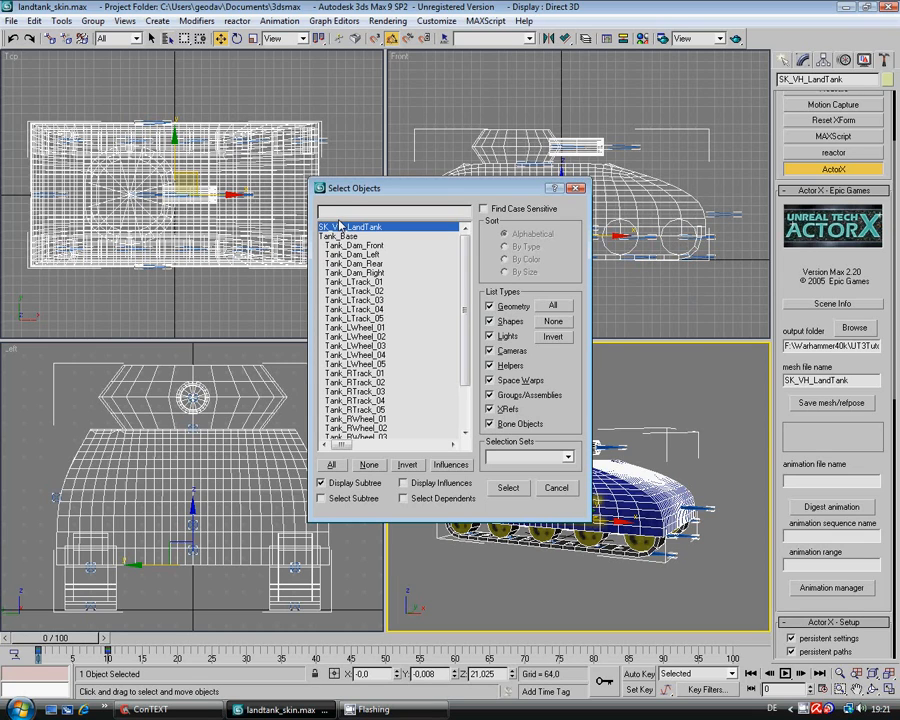
click(356, 328)
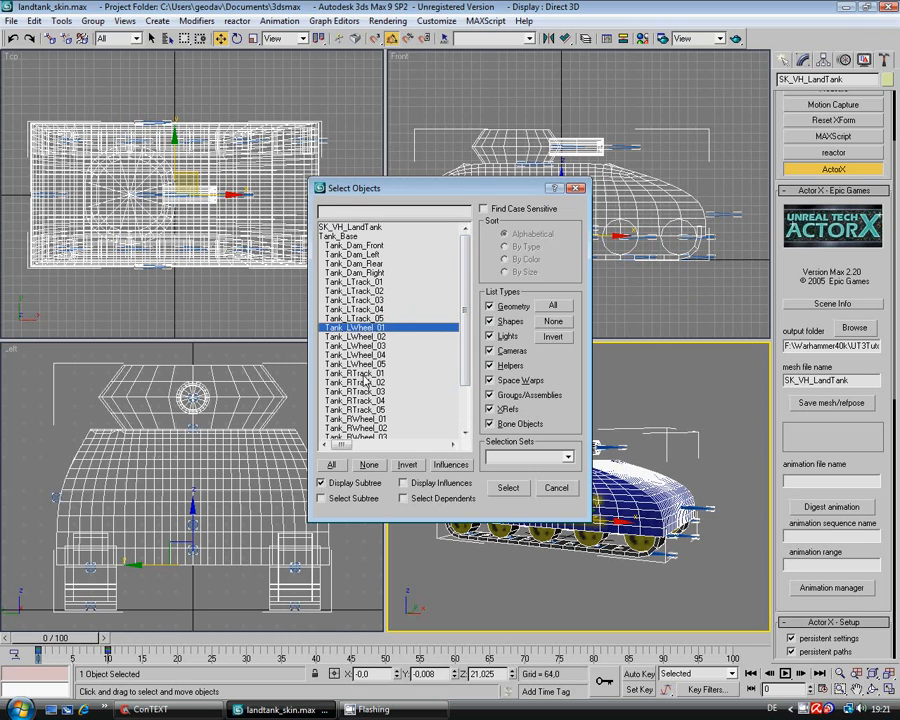
shift+click(356, 364)
scroll(465, 350, down, 2)
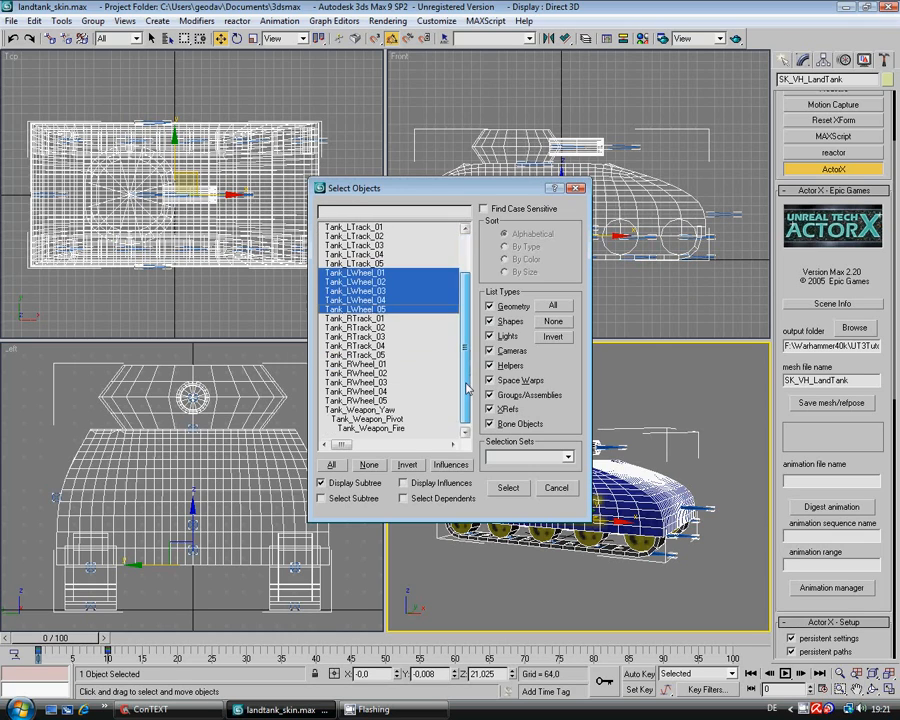
shift+click(356, 364)
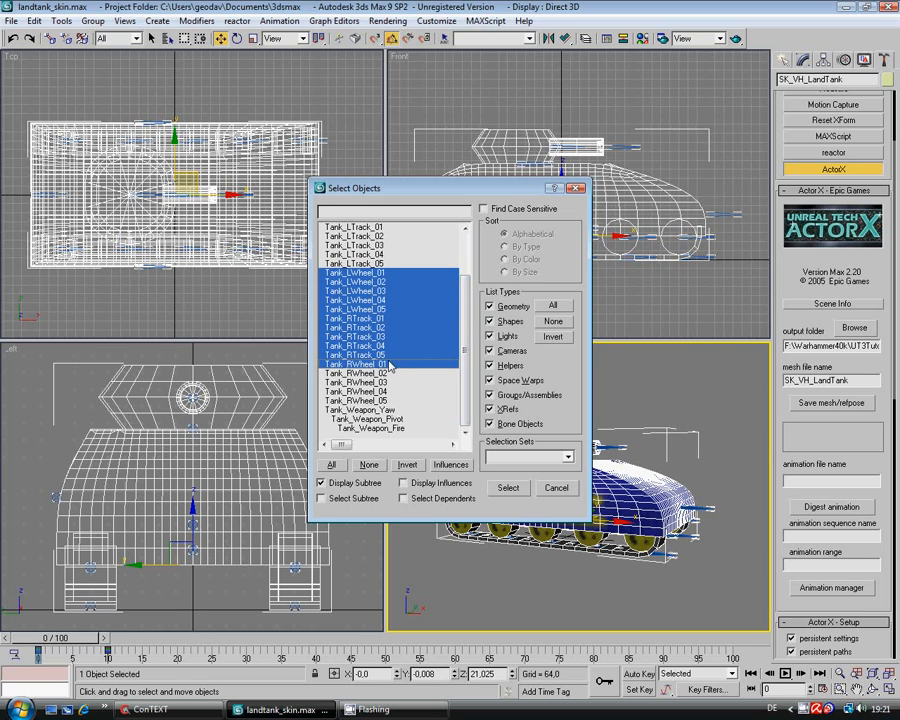
click(378, 274)
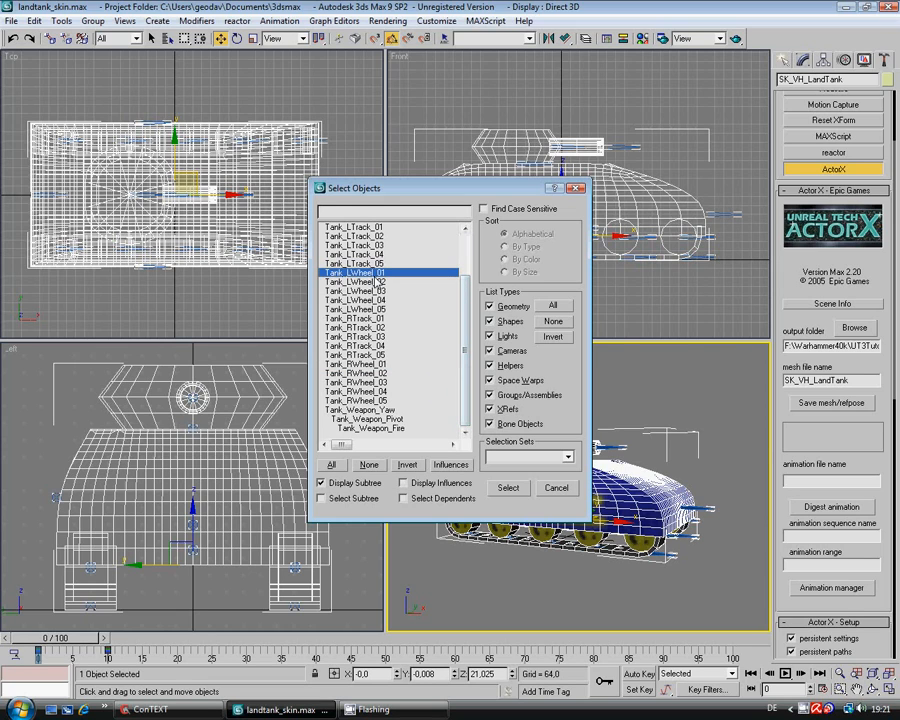
shift+click(375, 310)
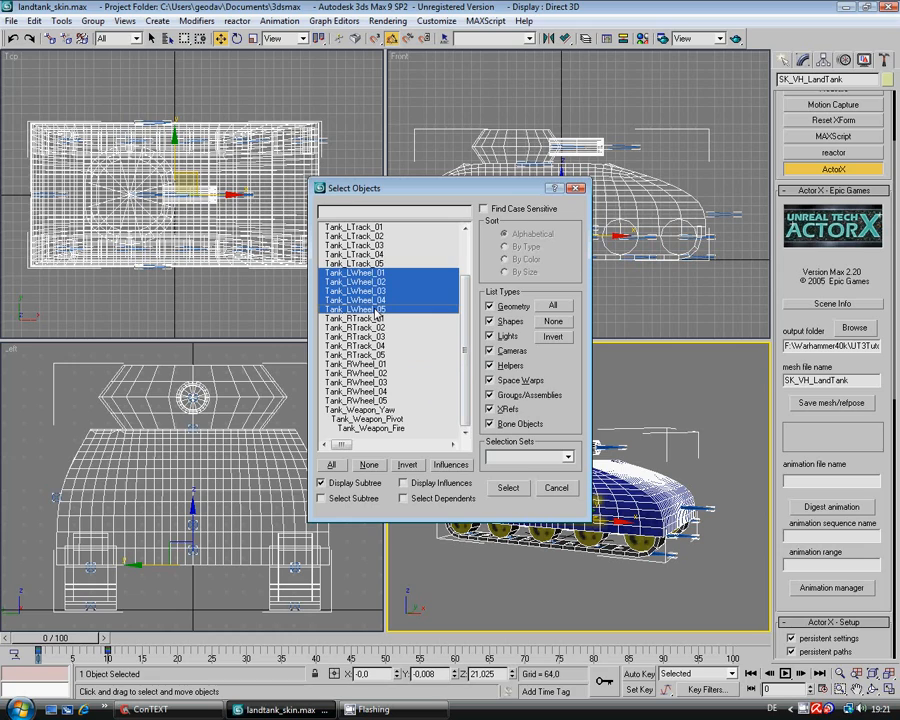
ctrl+click(371, 364)
ctrl+click(369, 373)
ctrl+click(368, 382)
ctrl+click(368, 391)
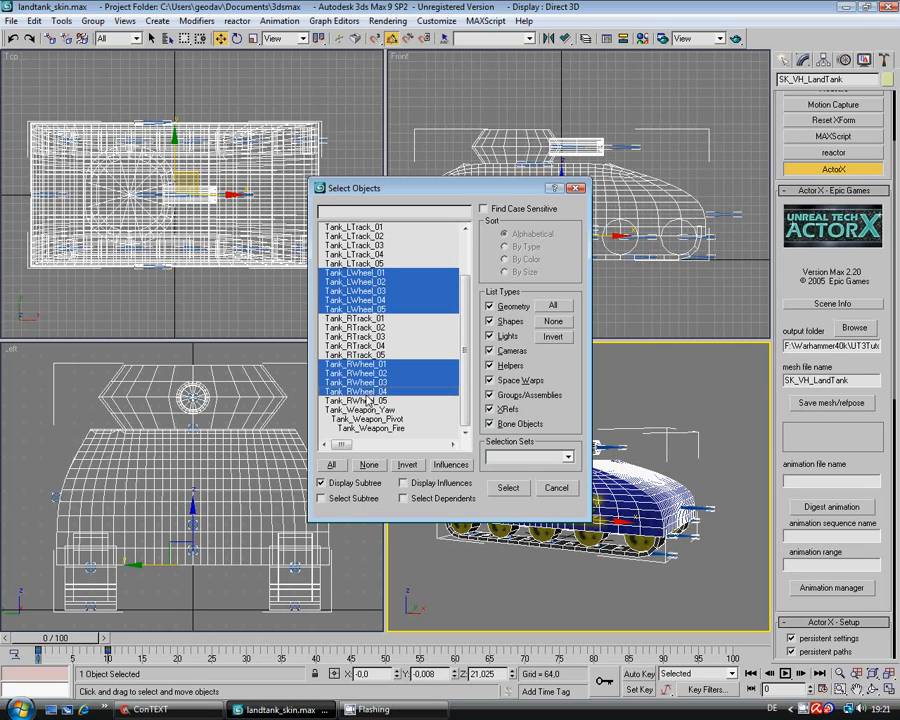
ctrl+click(368, 400)
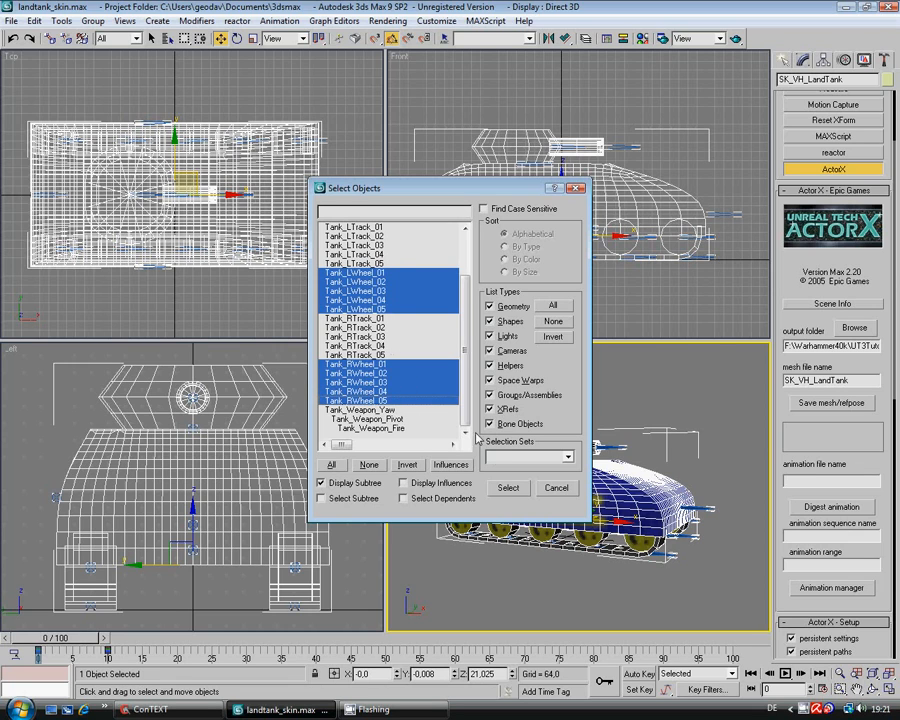
click(505, 489)
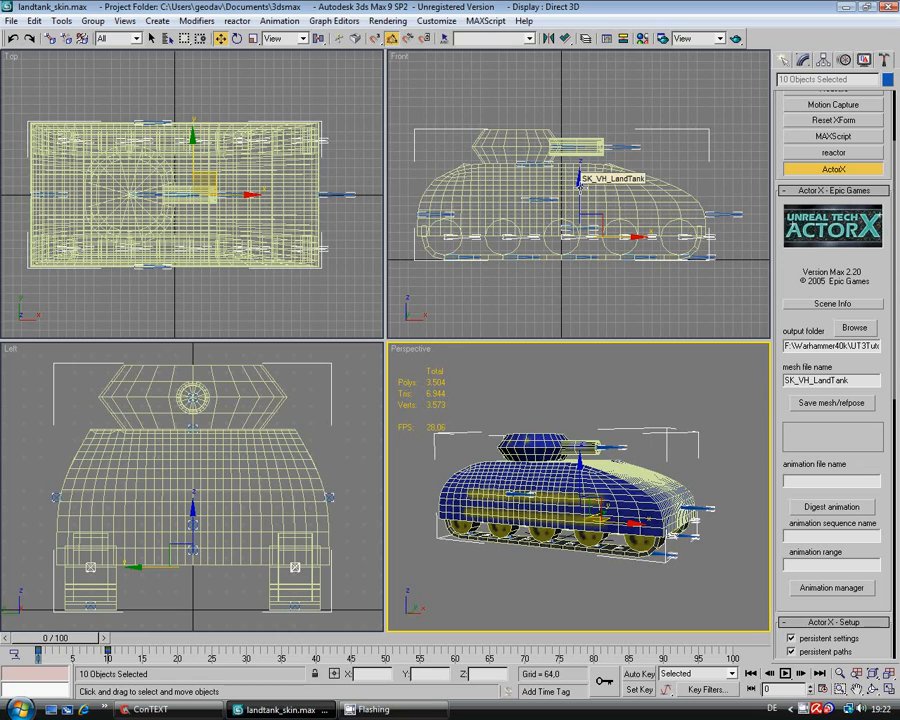
Step: Move the selected wheel bones straight down about 4.3 units in the front view and clear the selection
drag(578, 180, 578, 193)
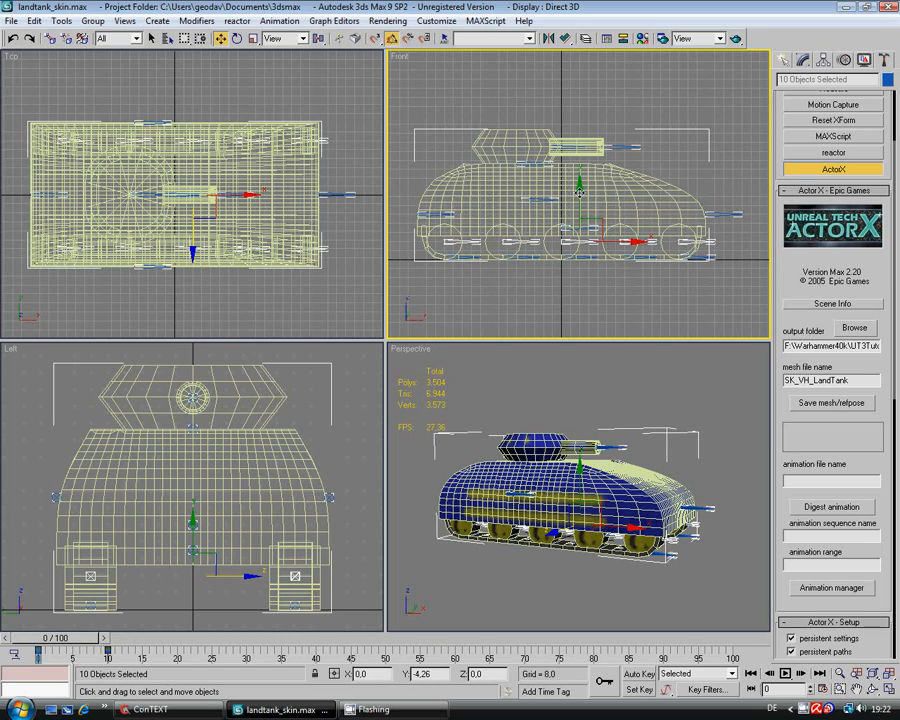
drag(579, 192, 579, 193)
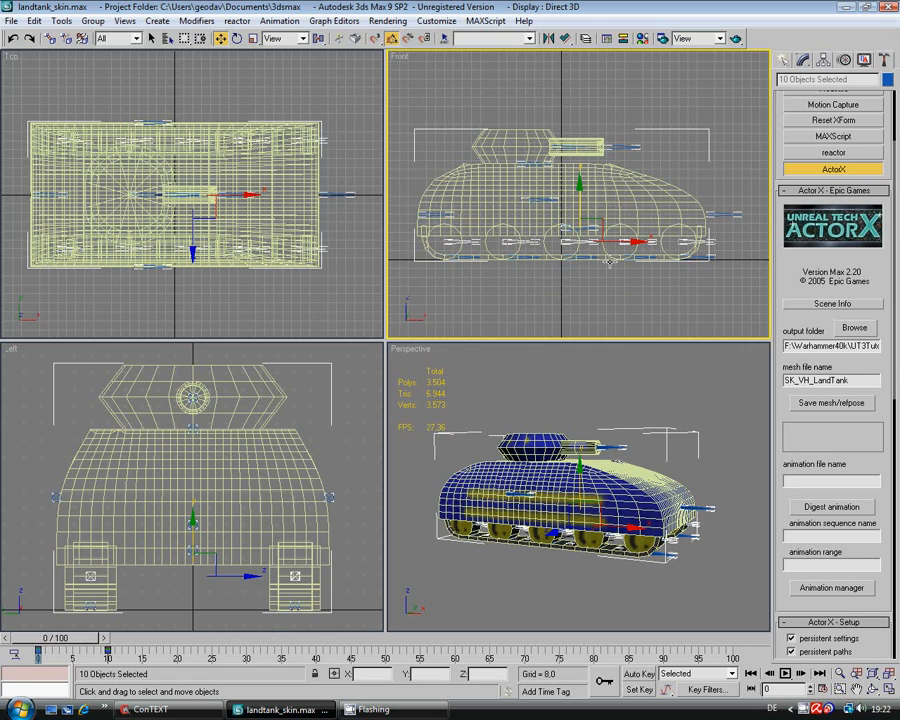
click(698, 287)
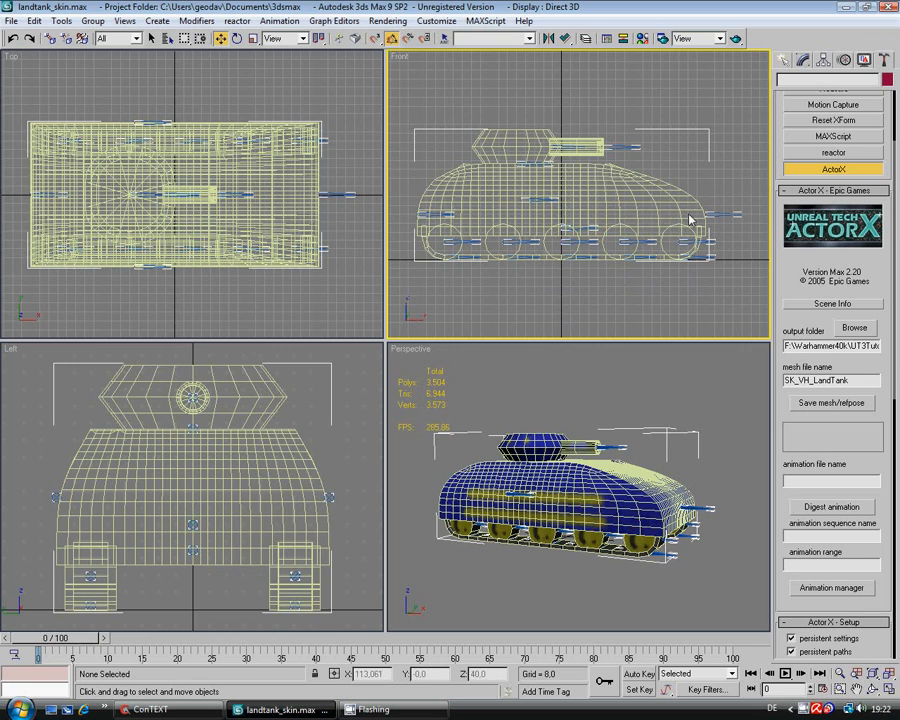
Step: Select the SK_VH_LandTank mesh, export its skinned mesh and reference pose with ActorX, and dismiss the export notes
click(470, 138)
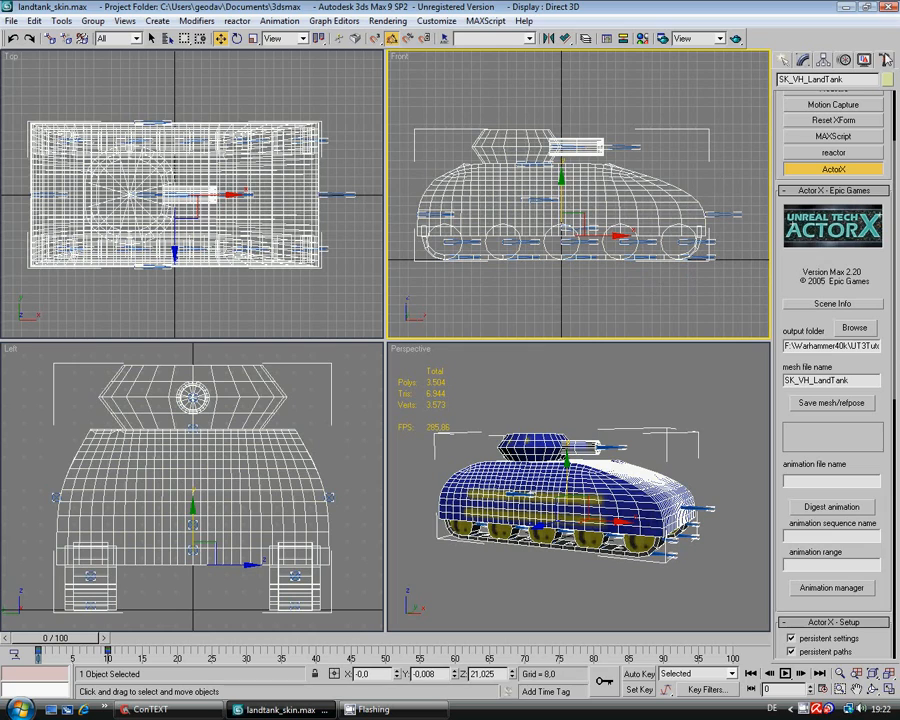
click(832, 403)
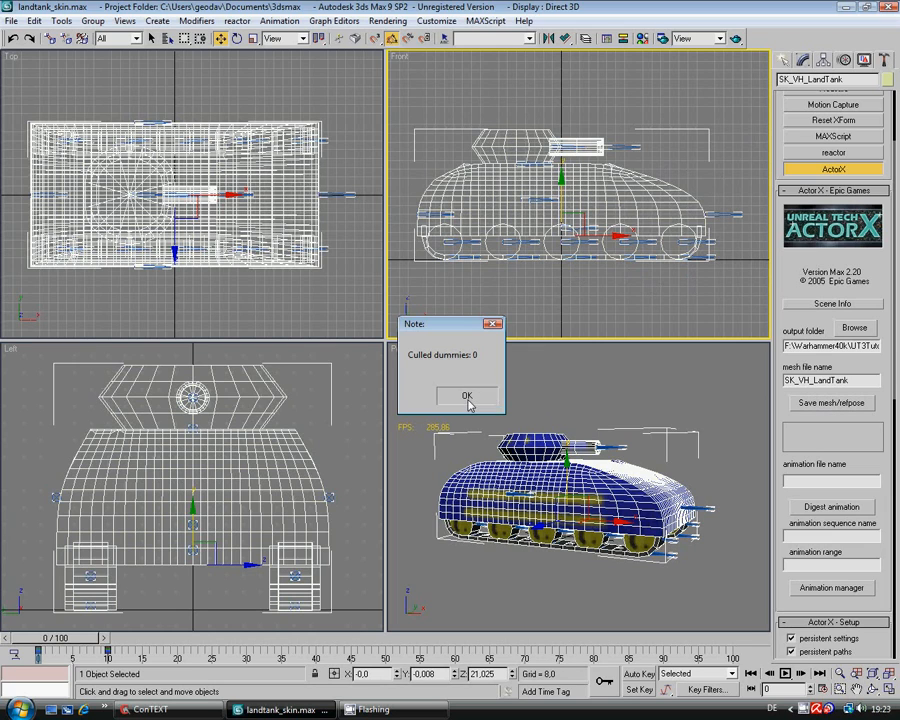
click(467, 398)
click(527, 397)
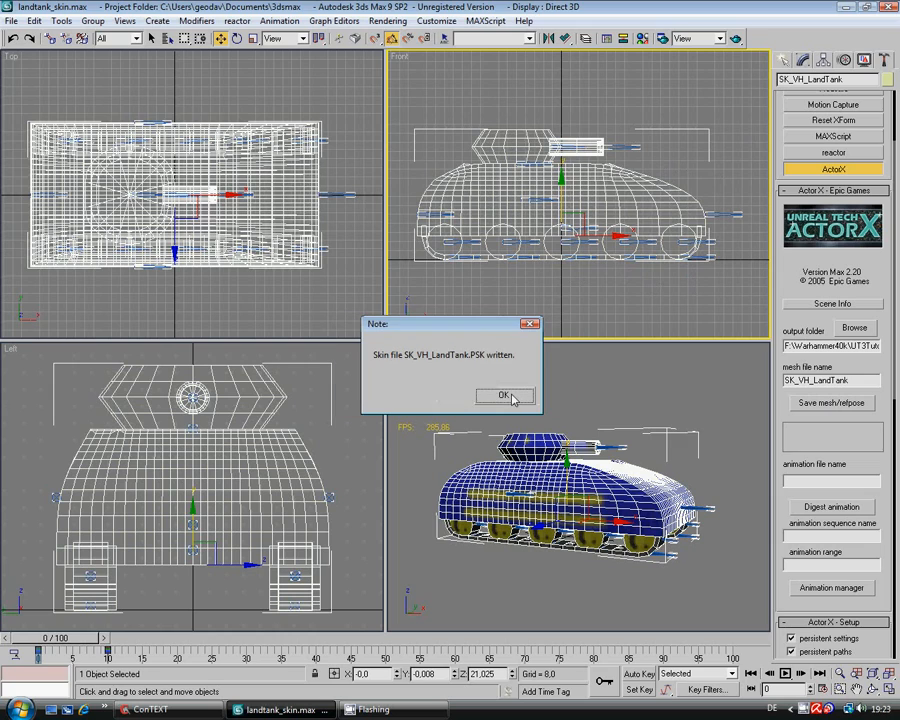
click(506, 396)
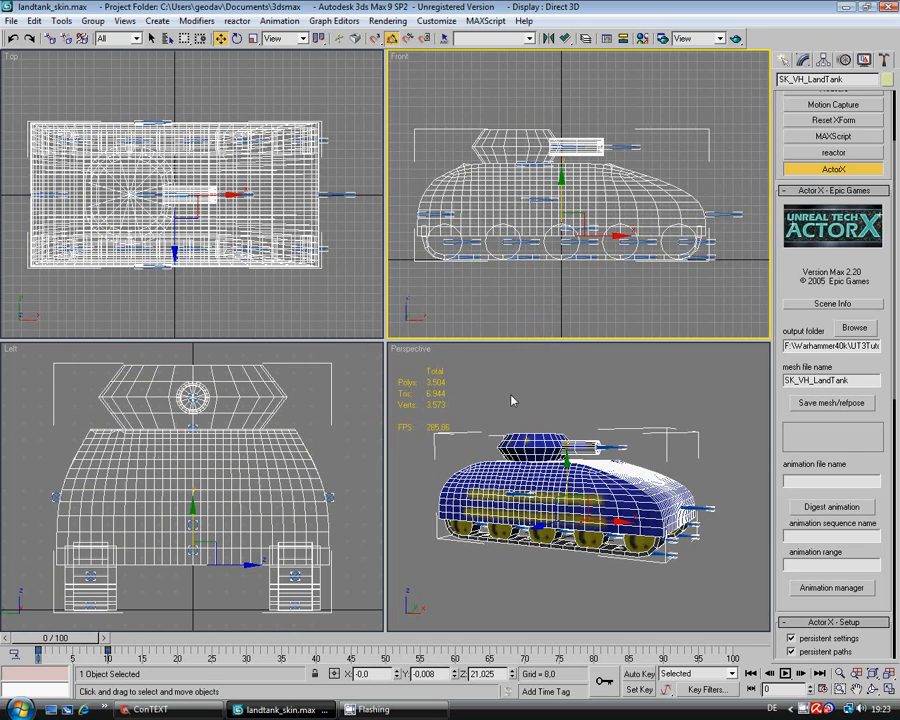